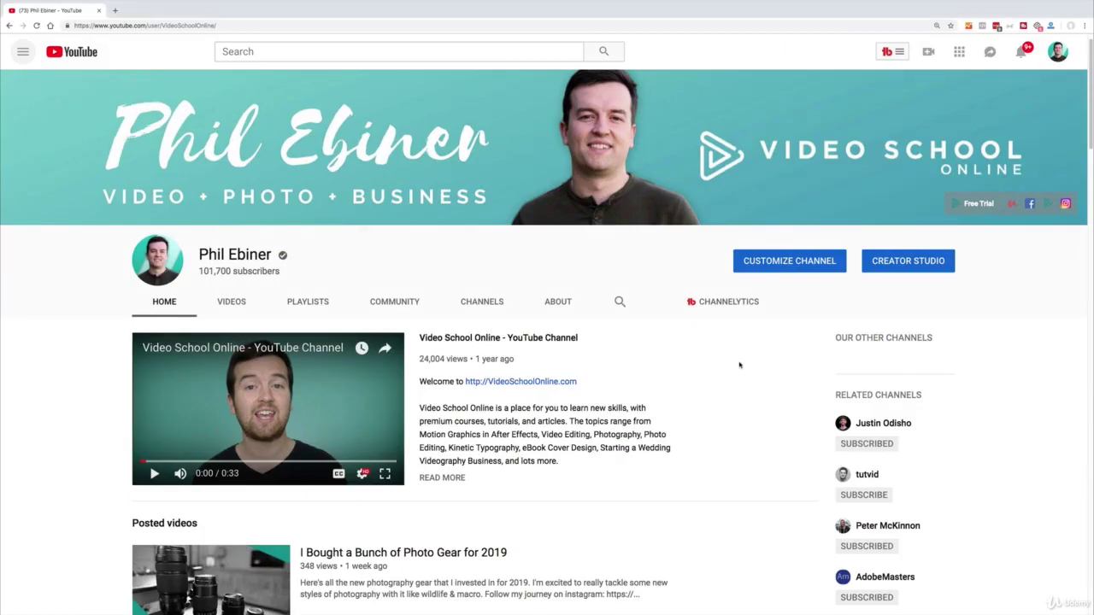
- Examine how the Video School Online channel's home page is organized into video and playlist sections
{"action": "scroll", "coordinate": [740, 365], "scroll_direction": "down", "scroll_amount": 3}
{"action": "scroll", "coordinate": [738, 364], "scroll_direction": "down", "scroll_amount": 2}
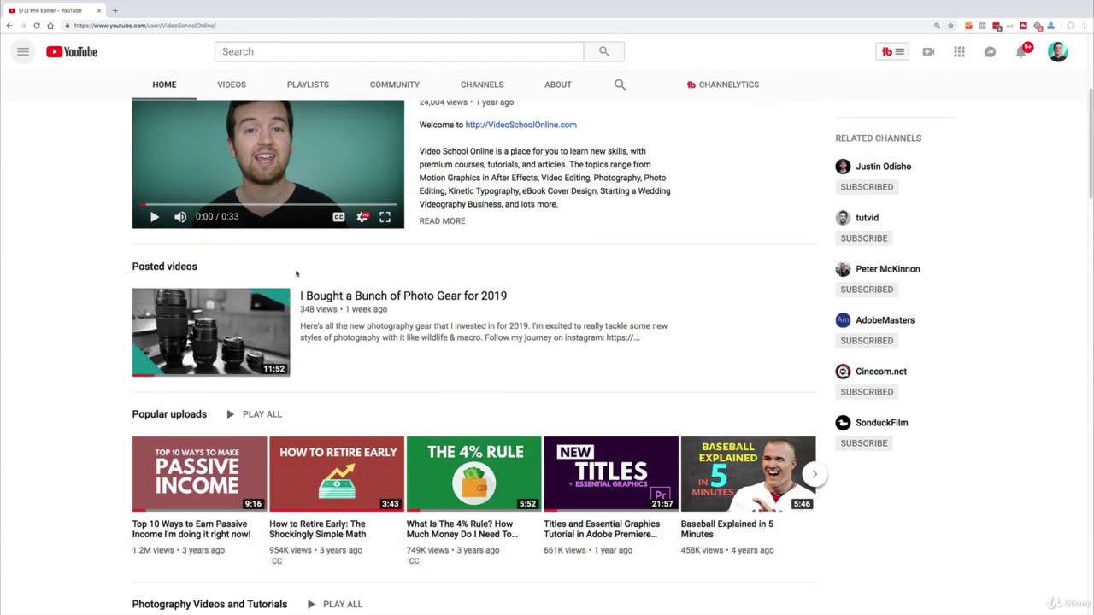
{"action": "scroll", "coordinate": [633, 288], "scroll_direction": "down", "scroll_amount": 3}
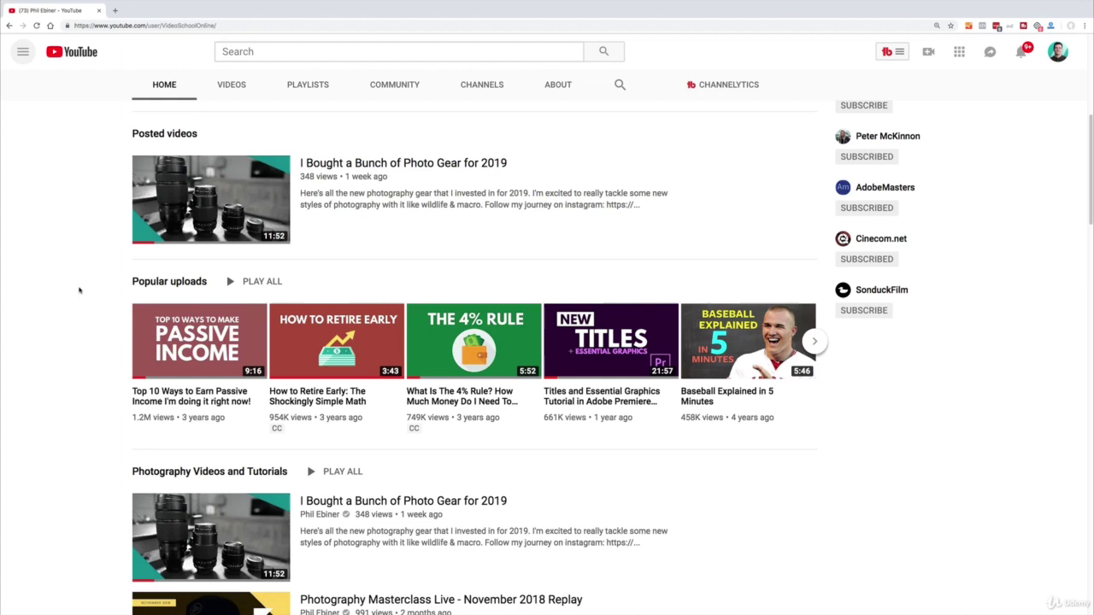
{"action": "scroll", "coordinate": [524, 298], "scroll_direction": "down", "scroll_amount": 2}
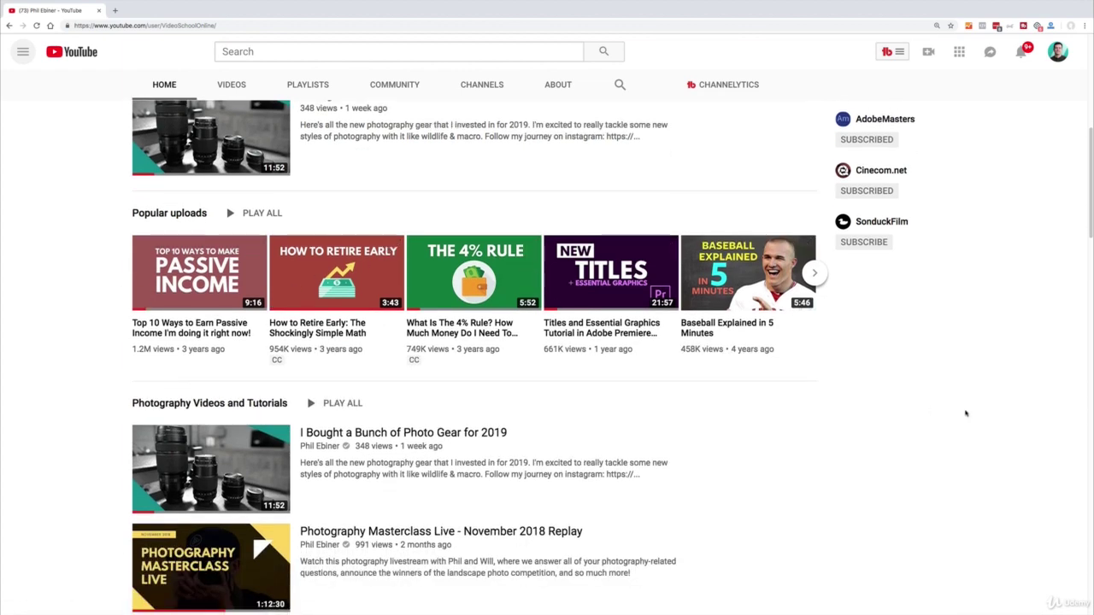
{"action": "scroll", "coordinate": [964, 413], "scroll_direction": "down", "scroll_amount": 5}
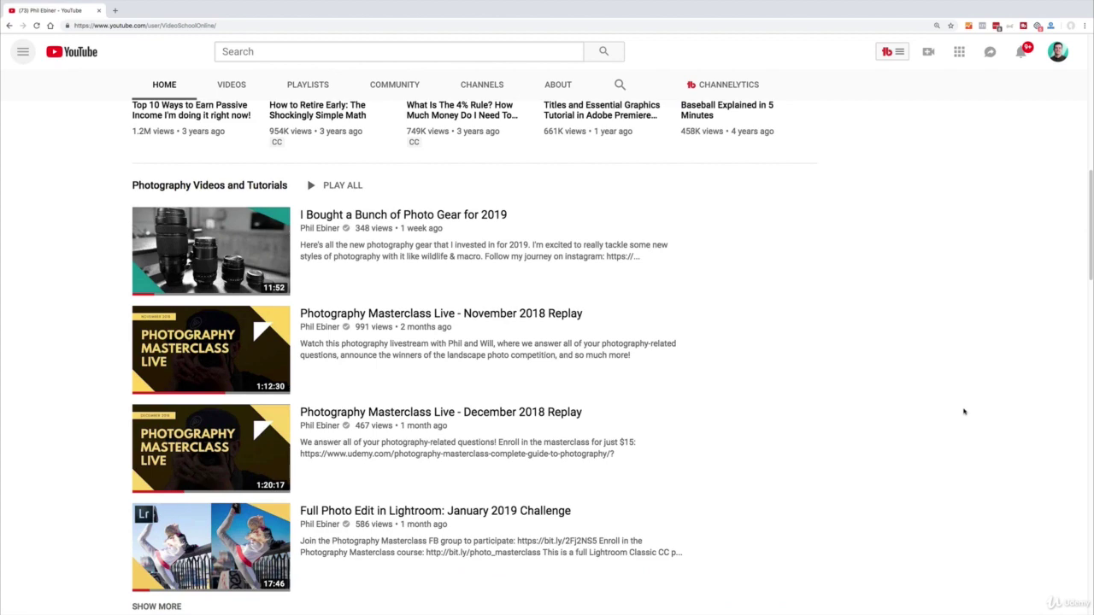
{"action": "scroll", "coordinate": [940, 398], "scroll_direction": "down", "scroll_amount": 2}
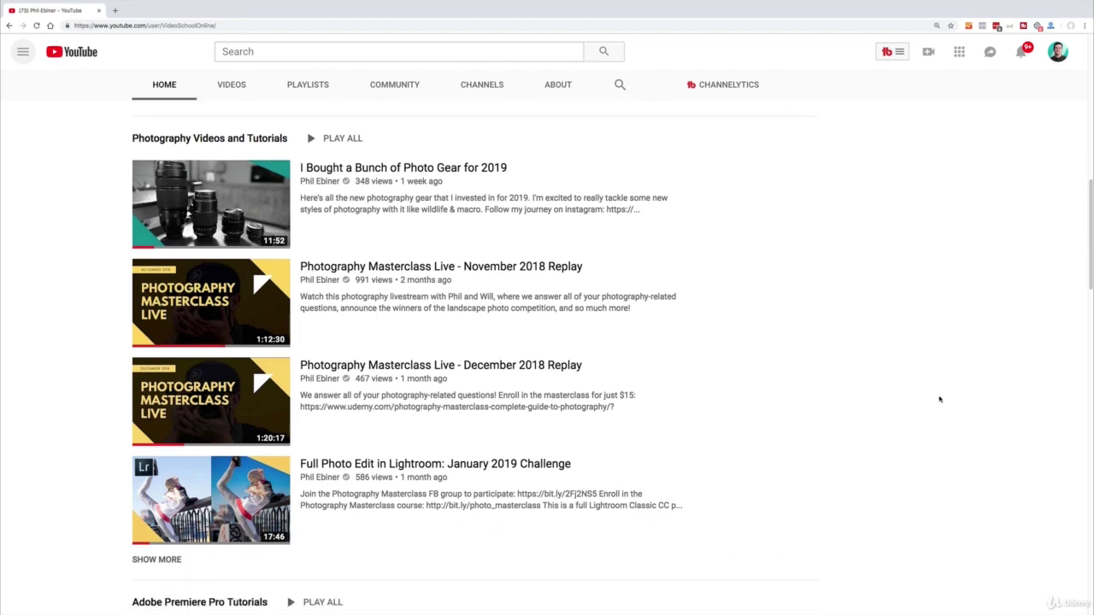
{"action": "scroll", "coordinate": [939, 399], "scroll_direction": "down", "scroll_amount": 4}
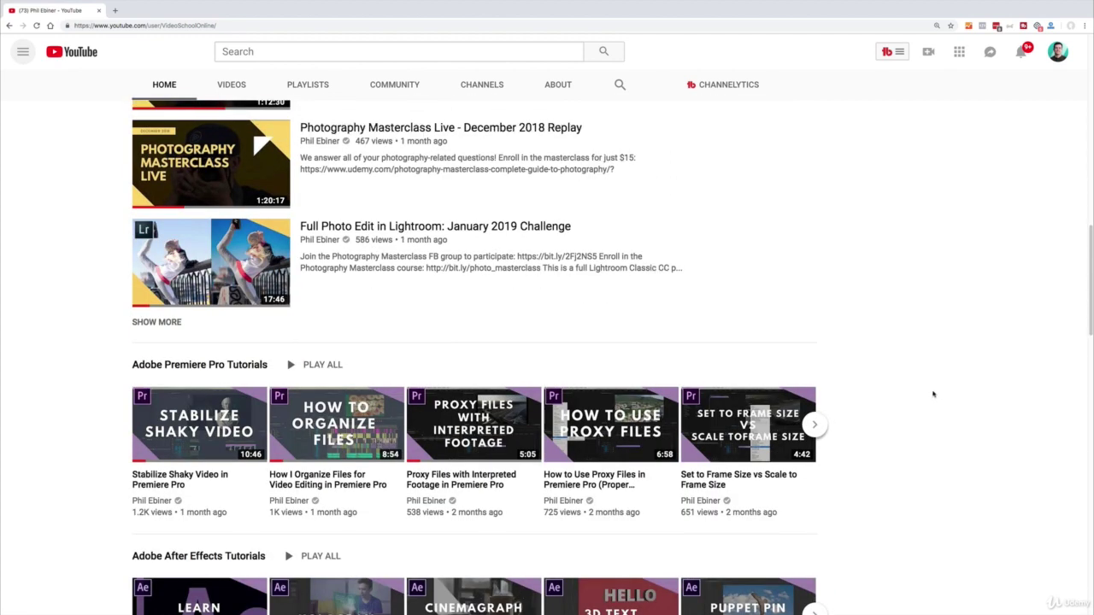
{"action": "scroll", "coordinate": [934, 393], "scroll_direction": "down", "scroll_amount": 3}
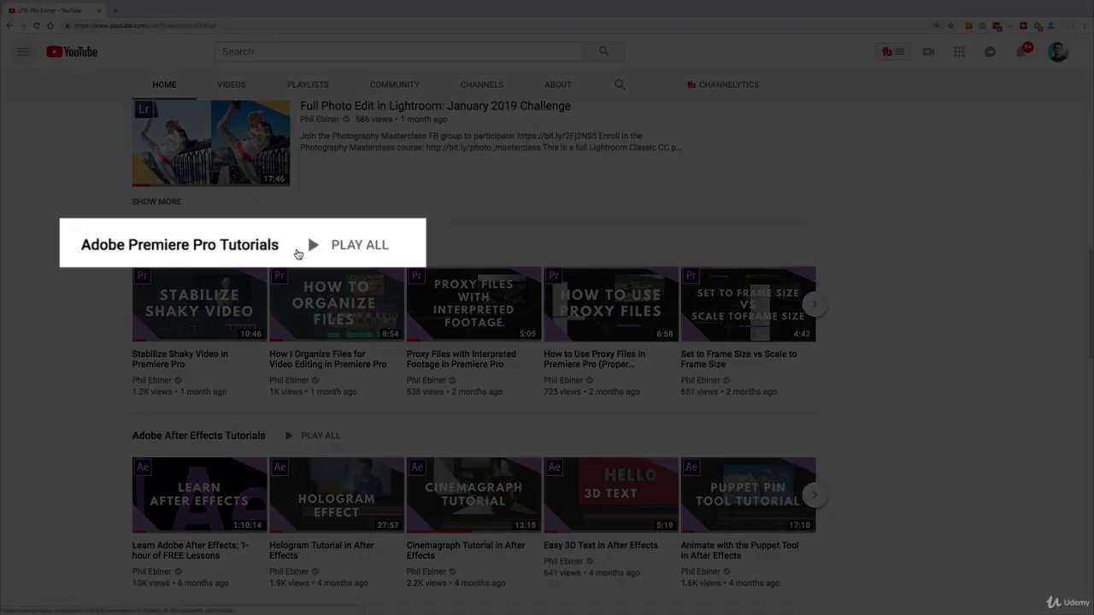
{"action": "scroll", "coordinate": [587, 271], "scroll_direction": "down", "scroll_amount": 3}
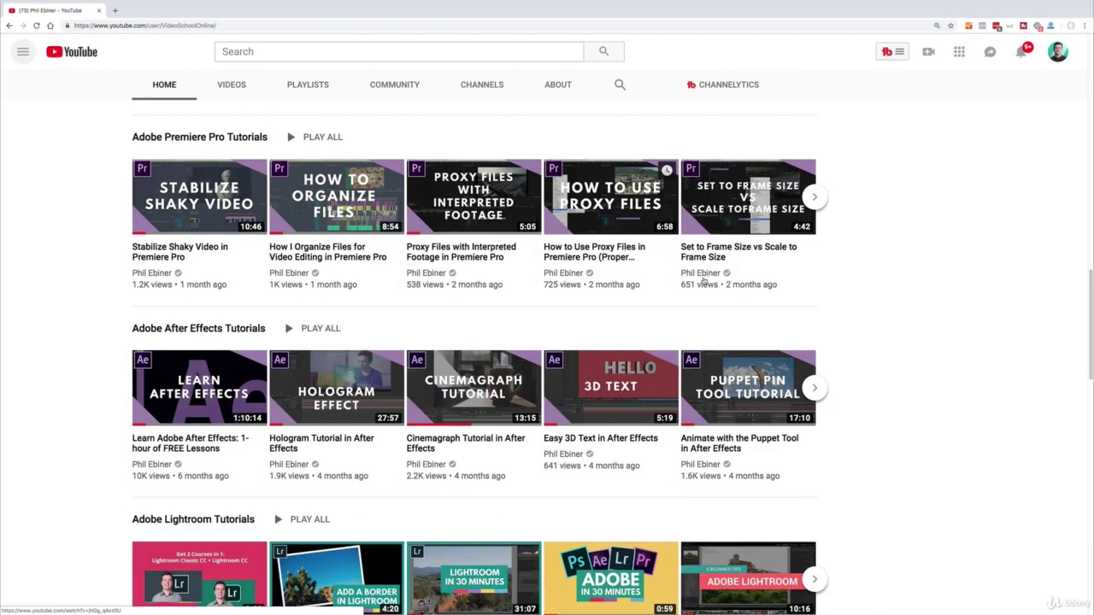
{"action": "scroll", "coordinate": [456, 342], "scroll_direction": "down", "scroll_amount": 9}
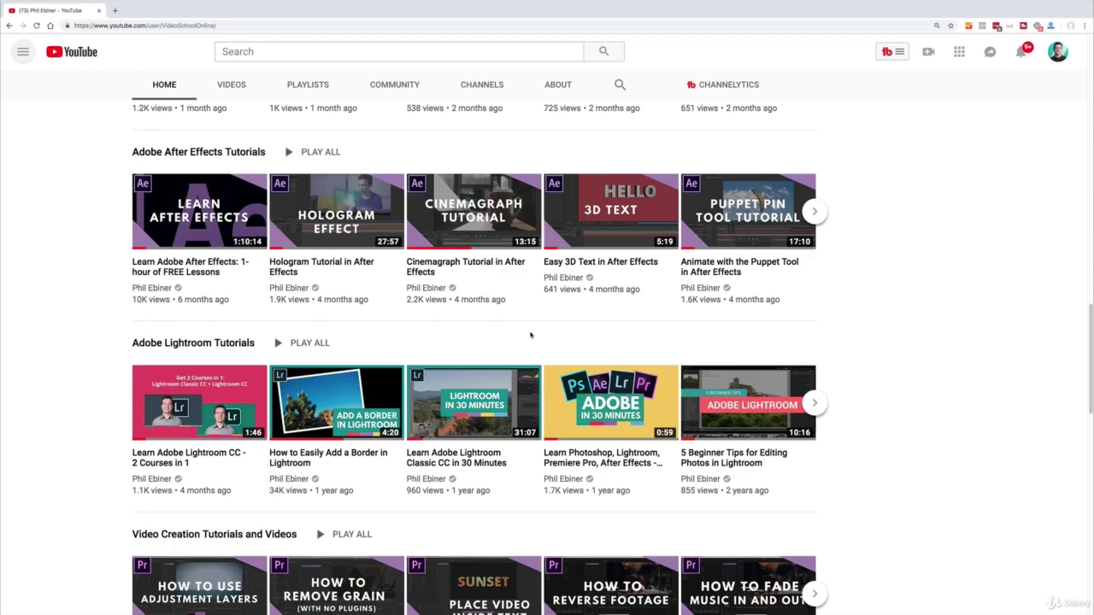
{"action": "scroll", "coordinate": [667, 295], "scroll_direction": "down", "scroll_amount": 8}
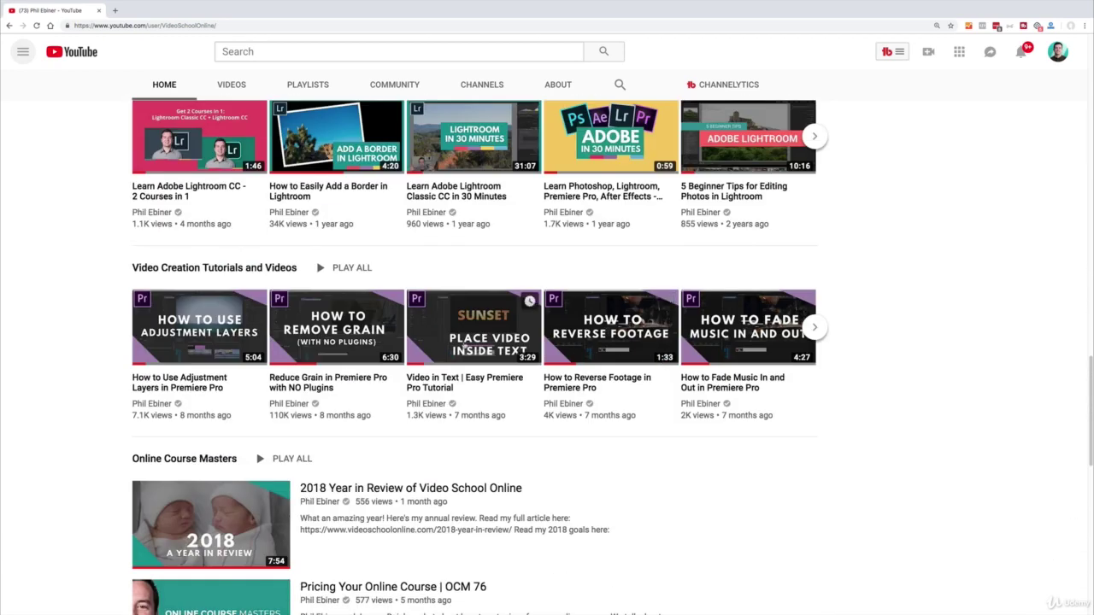
{"action": "scroll", "coordinate": [430, 291], "scroll_direction": "down", "scroll_amount": 3}
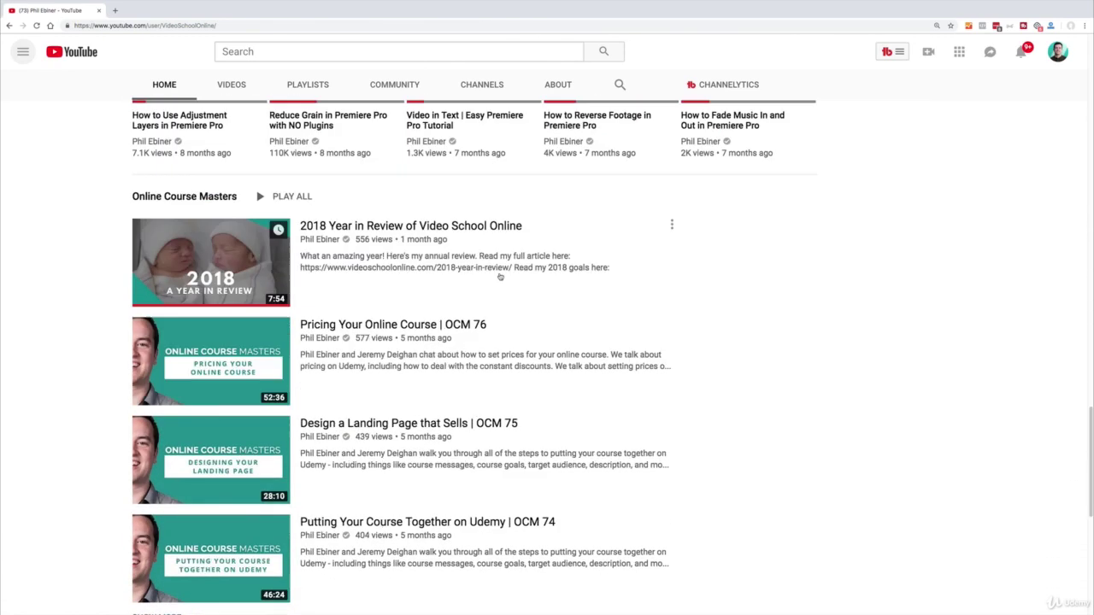
{"action": "scroll", "coordinate": [281, 186], "scroll_direction": "up", "scroll_amount": 4}
{"action": "scroll", "coordinate": [862, 310], "scroll_direction": "down", "scroll_amount": 5}
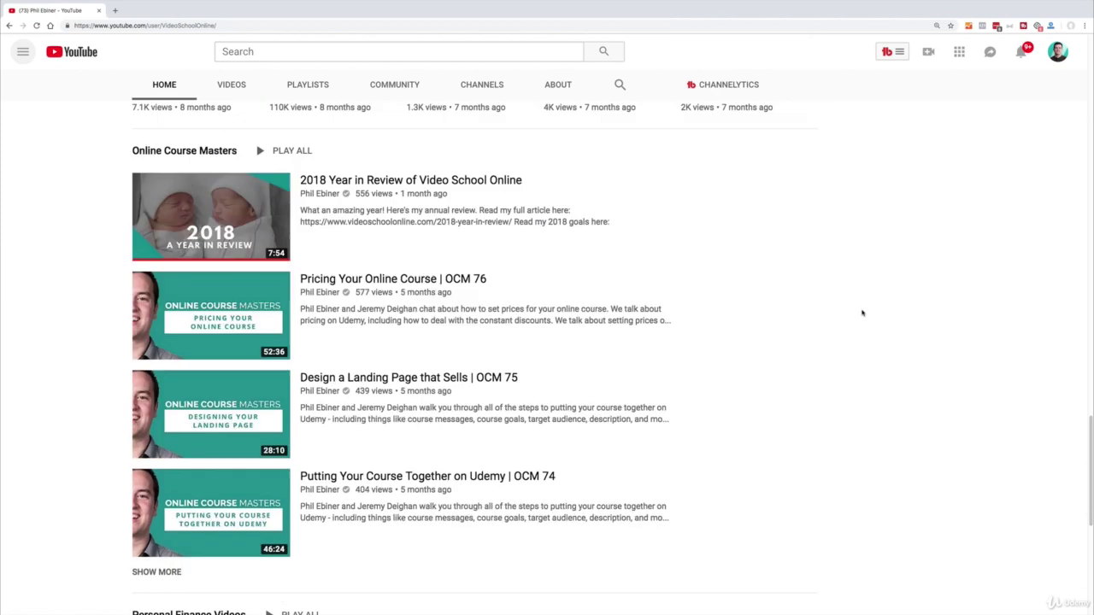
{"action": "scroll", "coordinate": [290, 507], "scroll_direction": "down", "scroll_amount": 6}
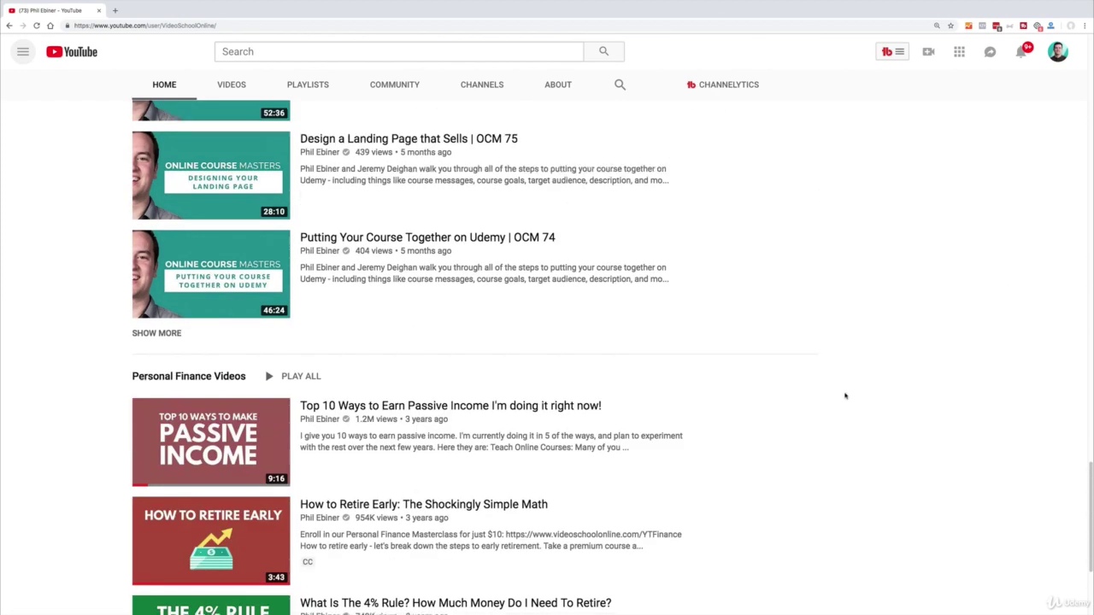
{"action": "scroll", "coordinate": [855, 389], "scroll_direction": "down", "scroll_amount": 5}
{"action": "scroll", "coordinate": [840, 391], "scroll_direction": "up", "scroll_amount": 20}
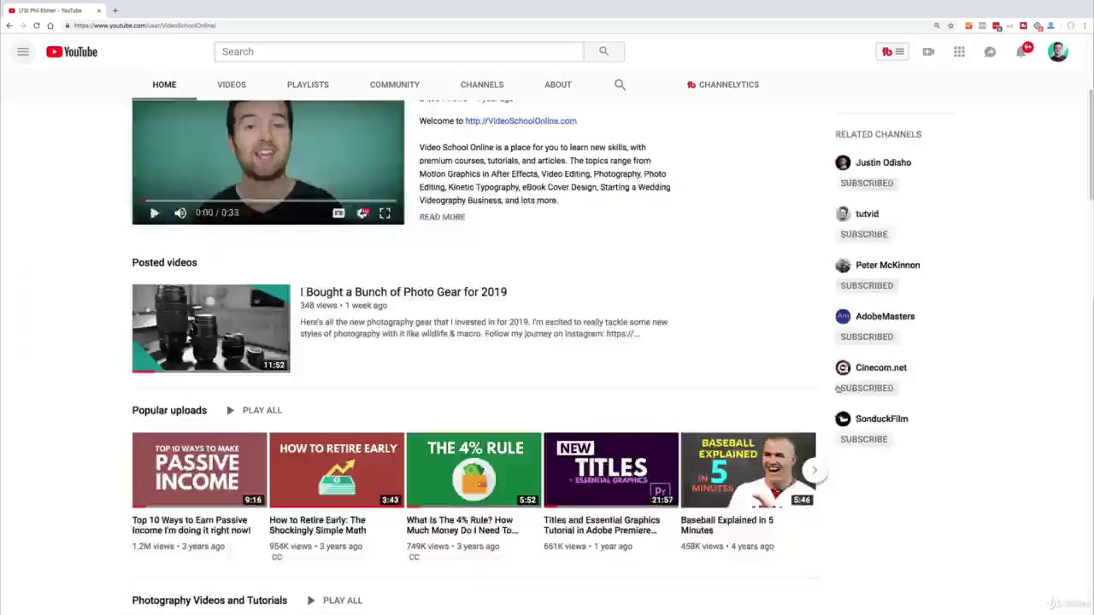
{"action": "scroll", "coordinate": [838, 388], "scroll_direction": "up", "scroll_amount": 3}
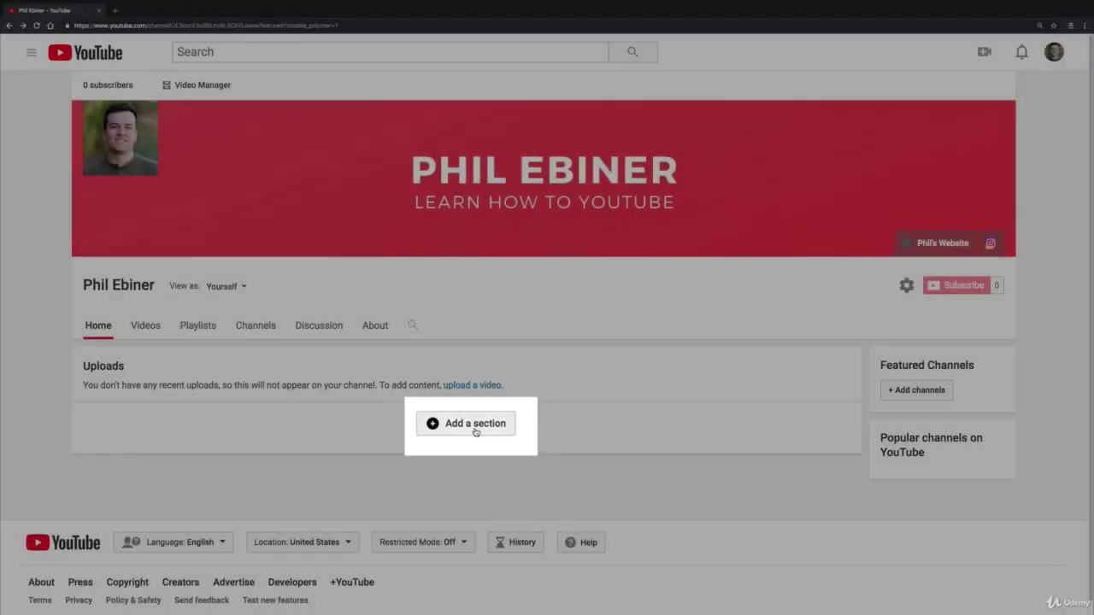
- Start adding a section to the new channel's home page and review the content types offered
{"action": "left_click", "coordinate": [475, 427]}
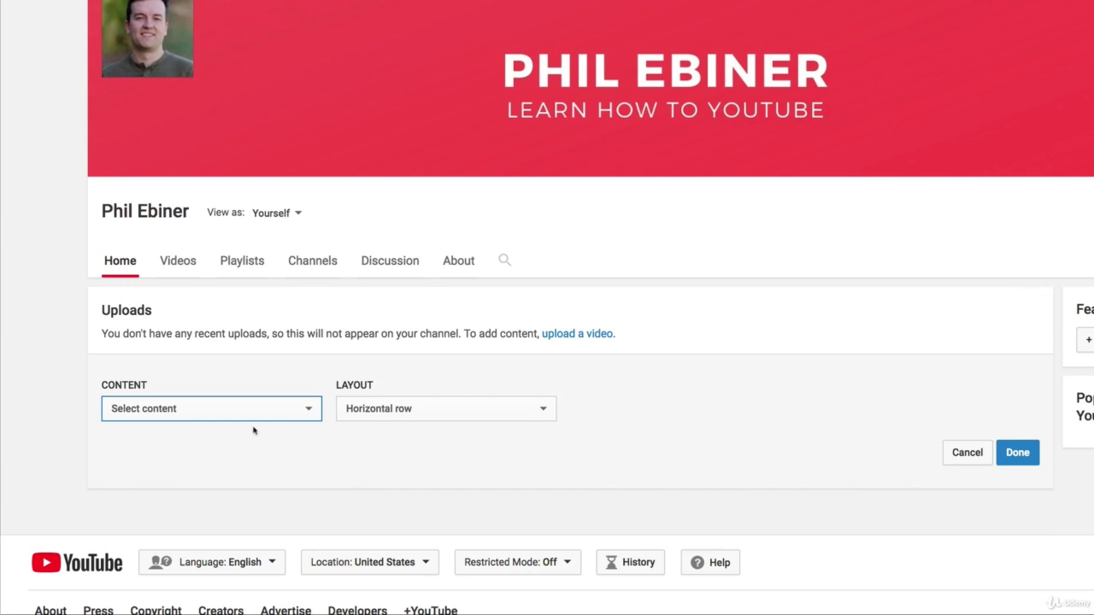
{"action": "scroll", "coordinate": [325, 466], "scroll_direction": "down", "scroll_amount": 1}
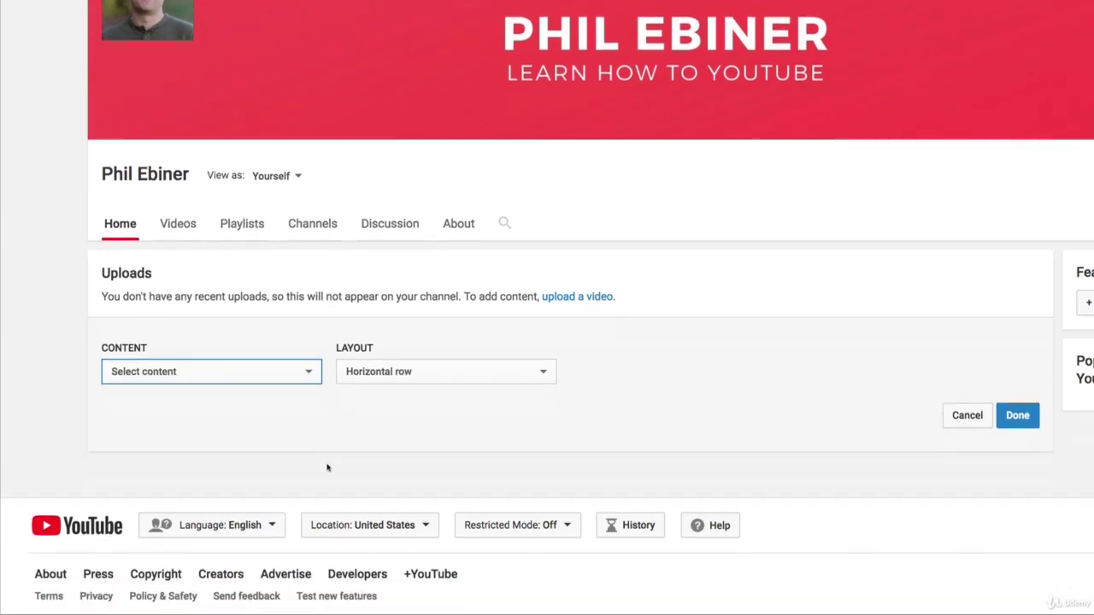
{"action": "left_click", "coordinate": [240, 373]}
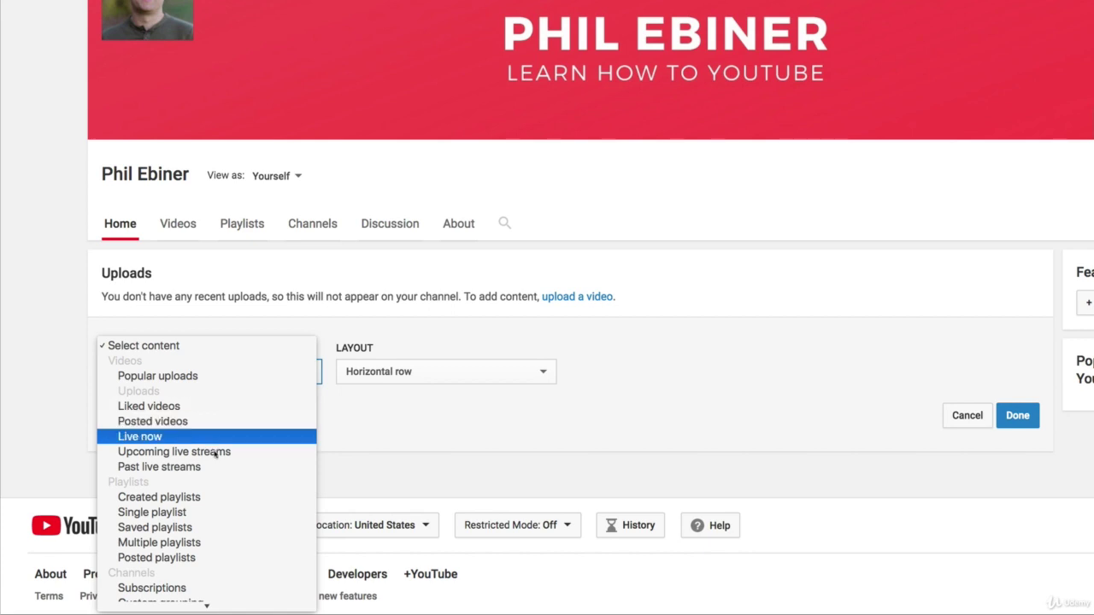
{"action": "scroll", "coordinate": [214, 453], "scroll_direction": "down", "scroll_amount": 2}
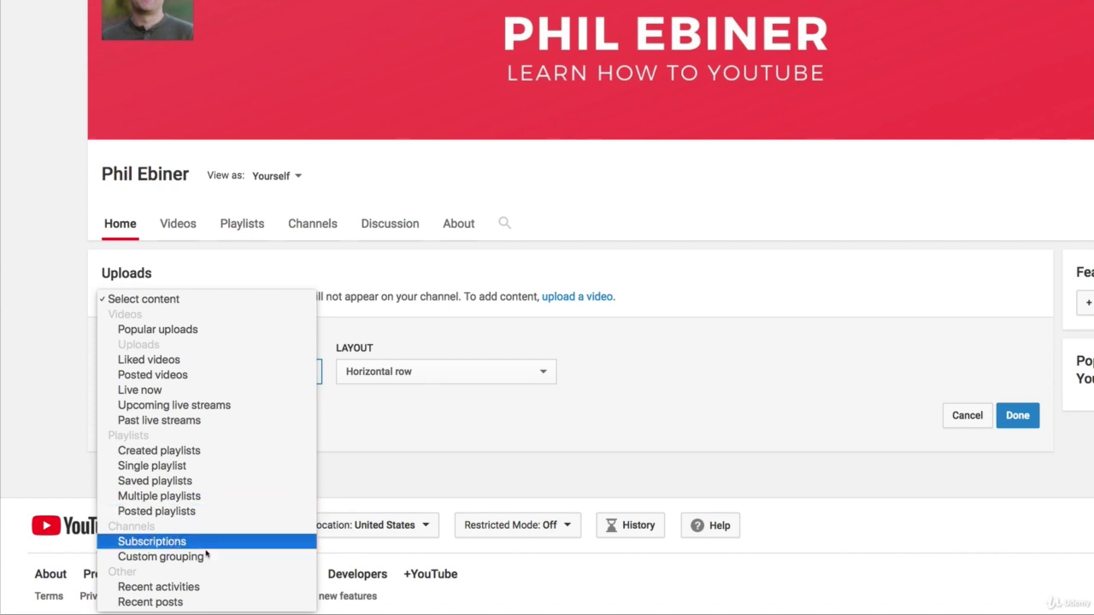
{"action": "left_click", "coordinate": [450, 399]}
- Check the layout options for the new section and cancel adding it
{"action": "left_click", "coordinate": [384, 375]}
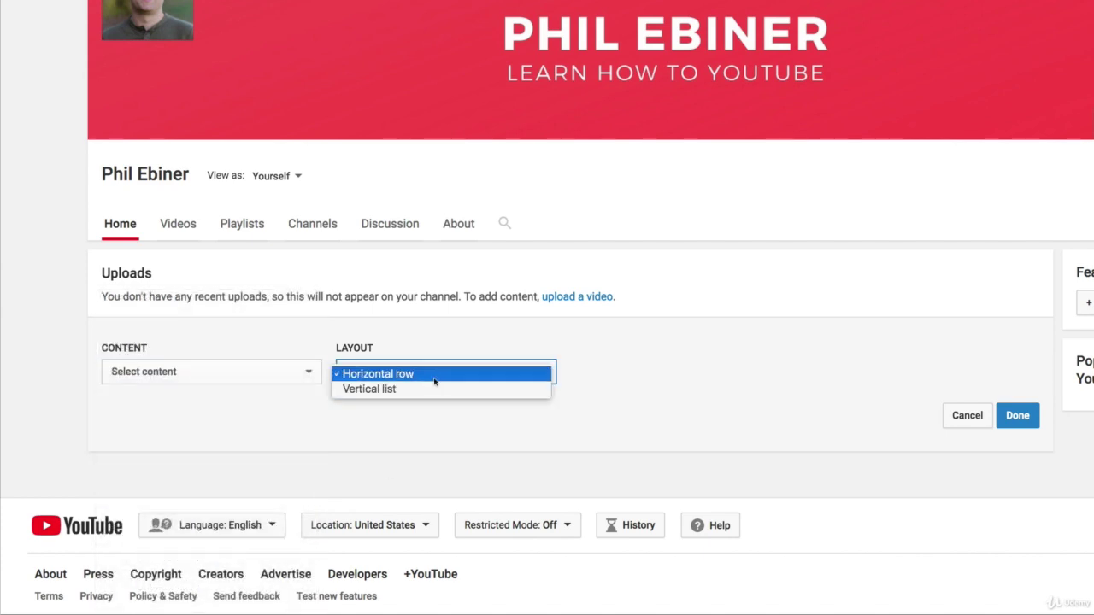
{"action": "left_click", "coordinate": [804, 393]}
{"action": "left_click", "coordinate": [958, 422]}
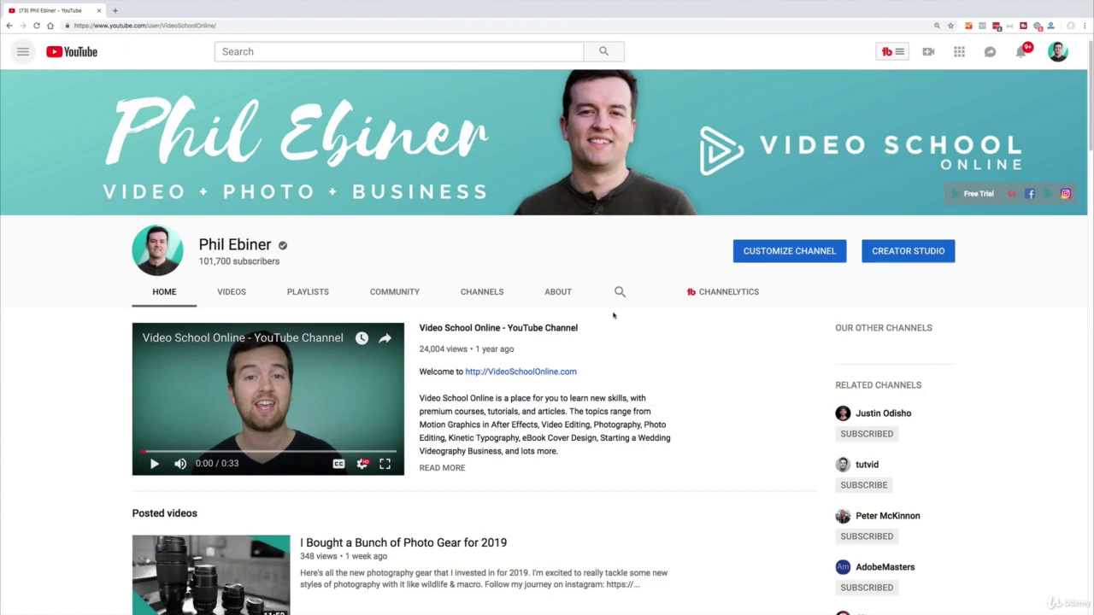
- Open the Video School Online channel for customization from its home page
{"action": "scroll", "coordinate": [613, 315], "scroll_direction": "down", "scroll_amount": 5}
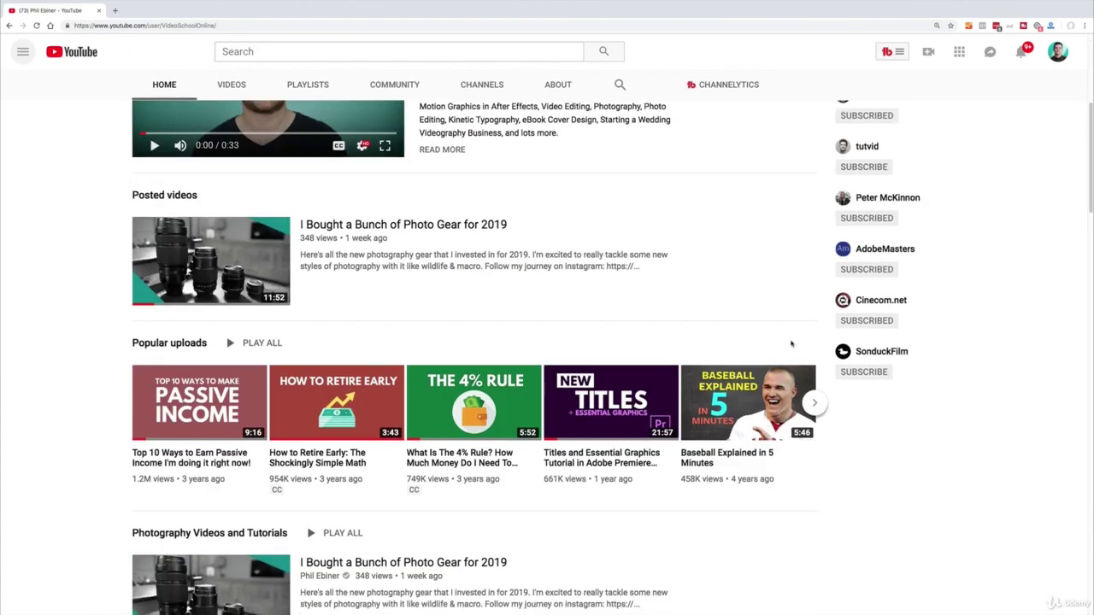
{"action": "scroll", "coordinate": [790, 344], "scroll_direction": "up", "scroll_amount": 5}
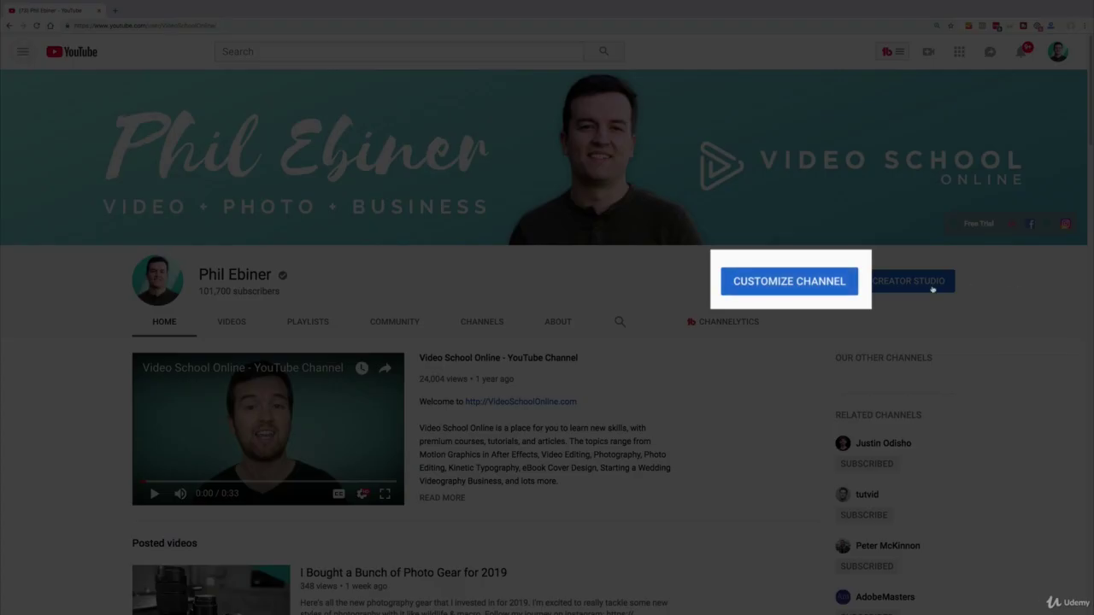
{"action": "left_click", "coordinate": [933, 289]}
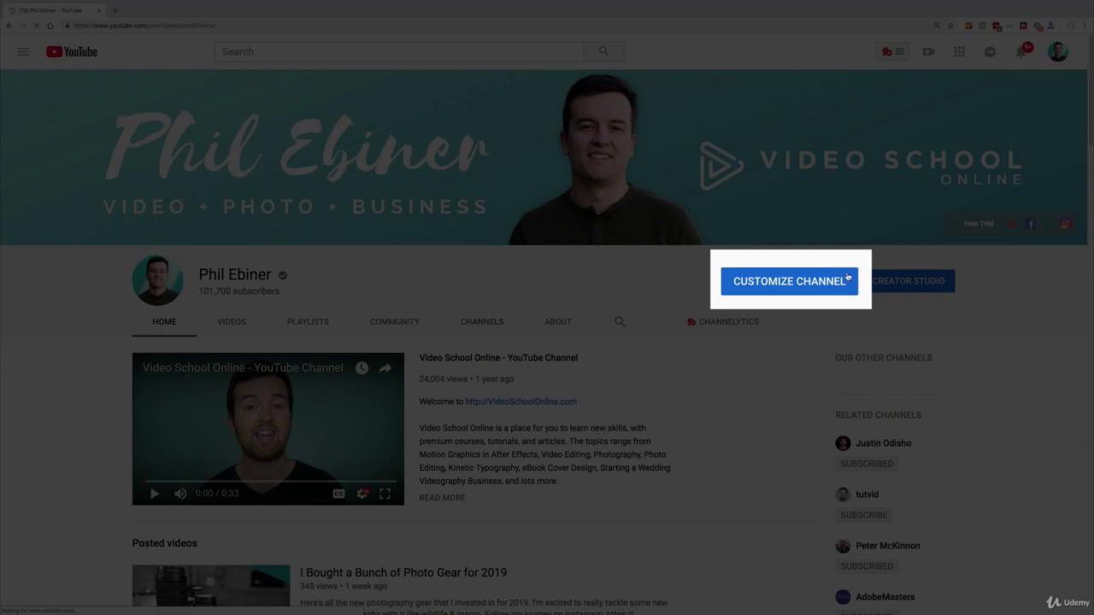
- Open the Popular uploads section for editing, review its content and layout settings, and close the editor
{"action": "scroll", "coordinate": [715, 381], "scroll_direction": "down", "scroll_amount": 3}
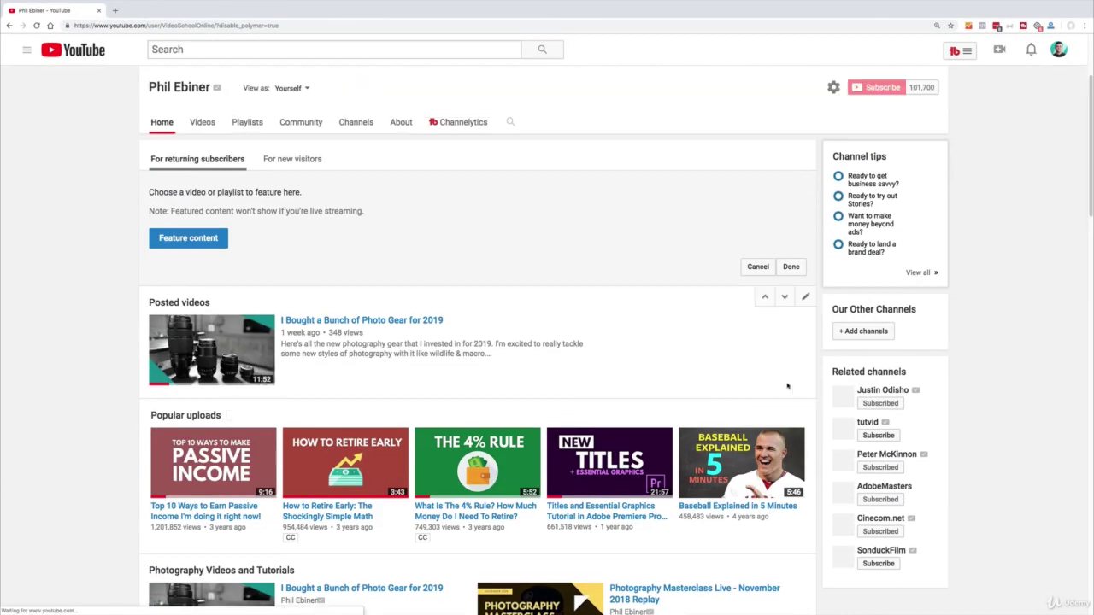
{"action": "scroll", "coordinate": [784, 385], "scroll_direction": "down", "scroll_amount": 1}
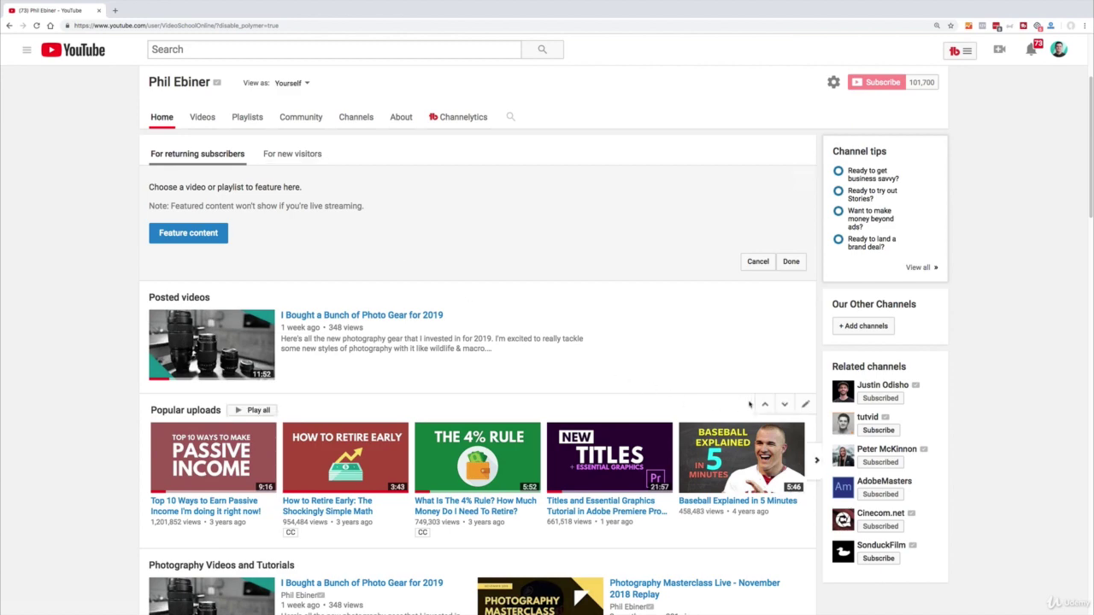
{"action": "scroll", "coordinate": [735, 394], "scroll_direction": "down", "scroll_amount": 3}
{"action": "scroll", "coordinate": [730, 409], "scroll_direction": "down", "scroll_amount": 1}
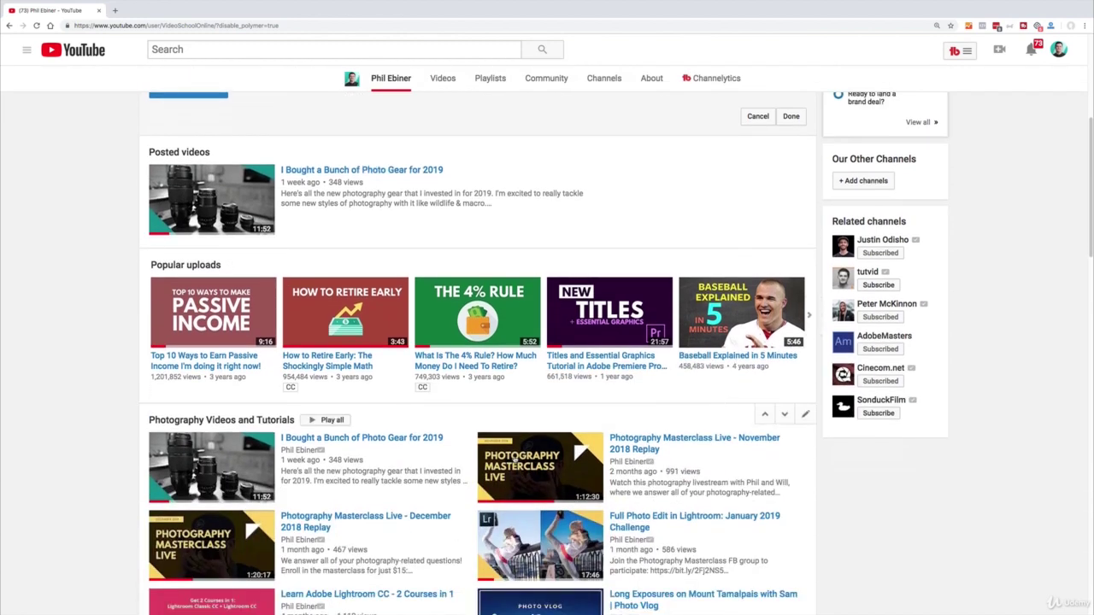
{"action": "scroll", "coordinate": [696, 251], "scroll_direction": "down", "scroll_amount": 3}
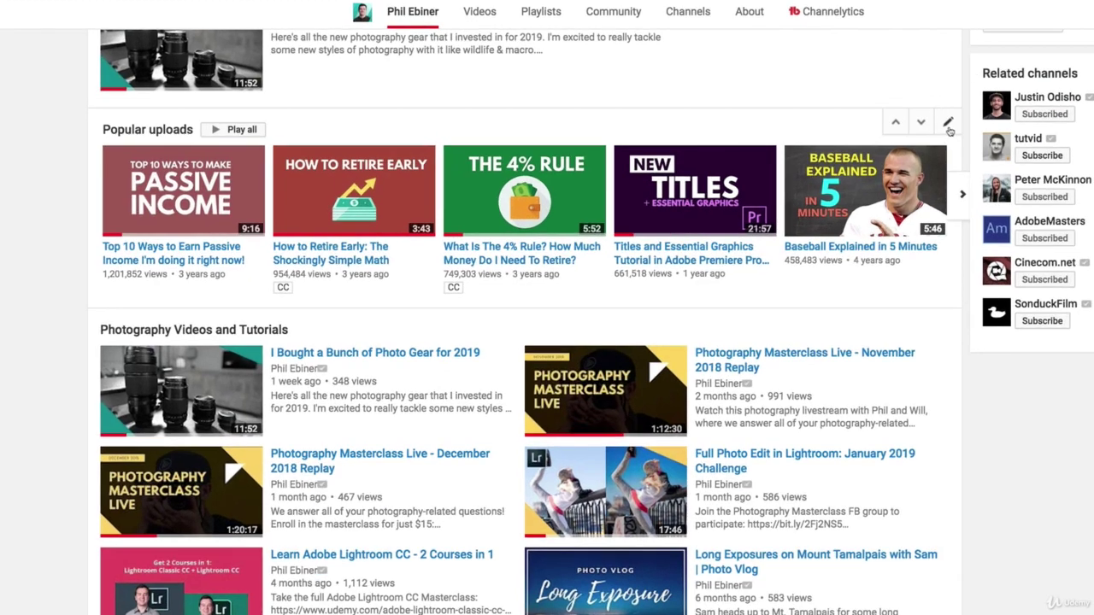
{"action": "left_click", "coordinate": [948, 124]}
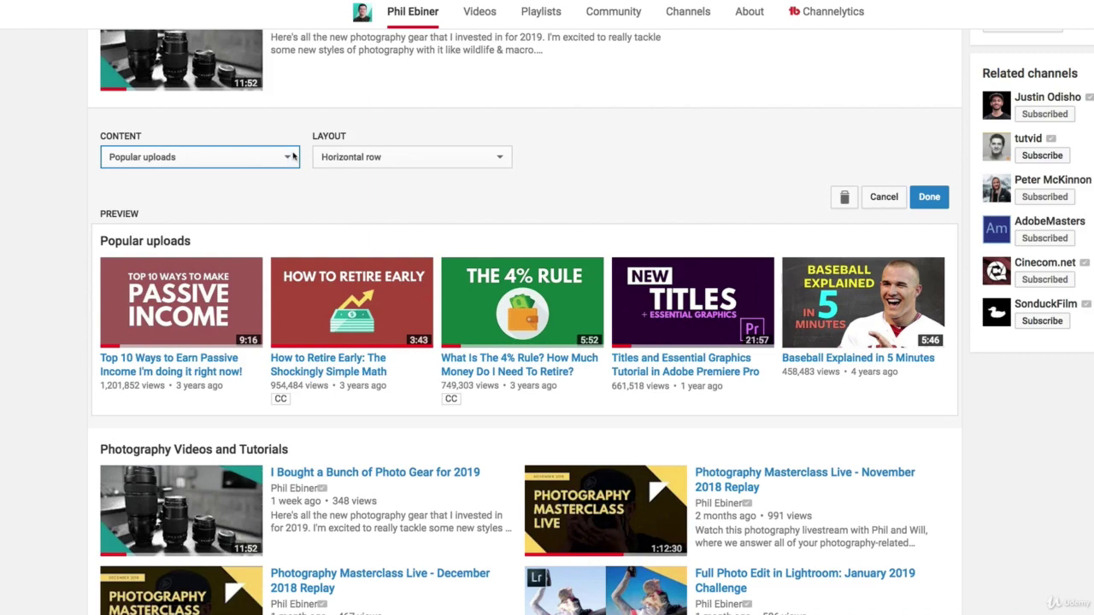
{"action": "left_click", "coordinate": [929, 197]}
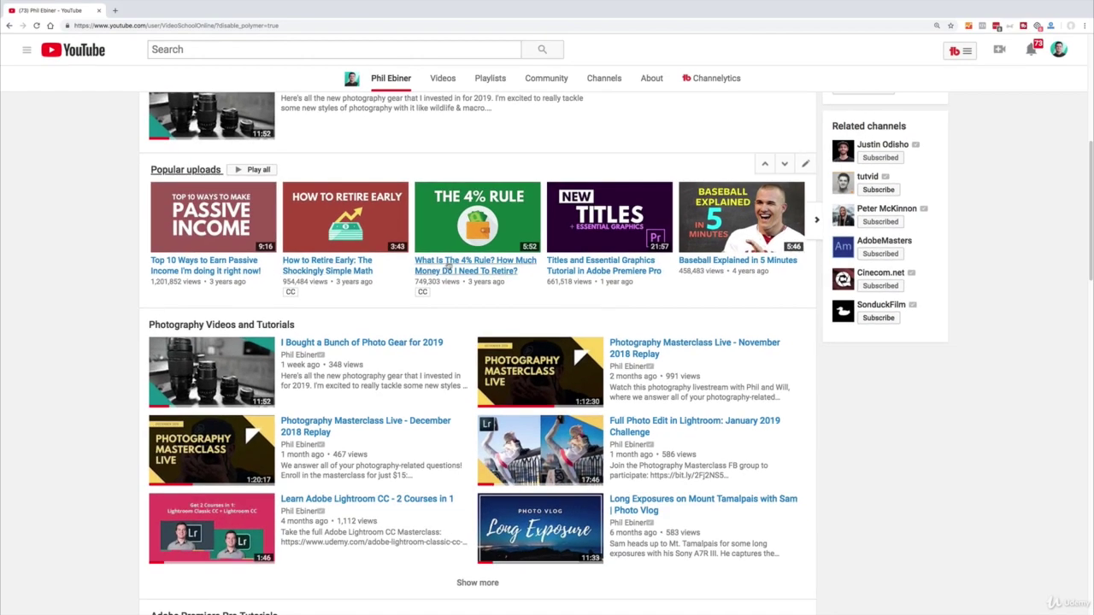
- Open the Photography Videos and Tutorials section for editing and review its content type, playlist source and playlist selection
{"action": "scroll", "coordinate": [444, 256], "scroll_direction": "down", "scroll_amount": 4}
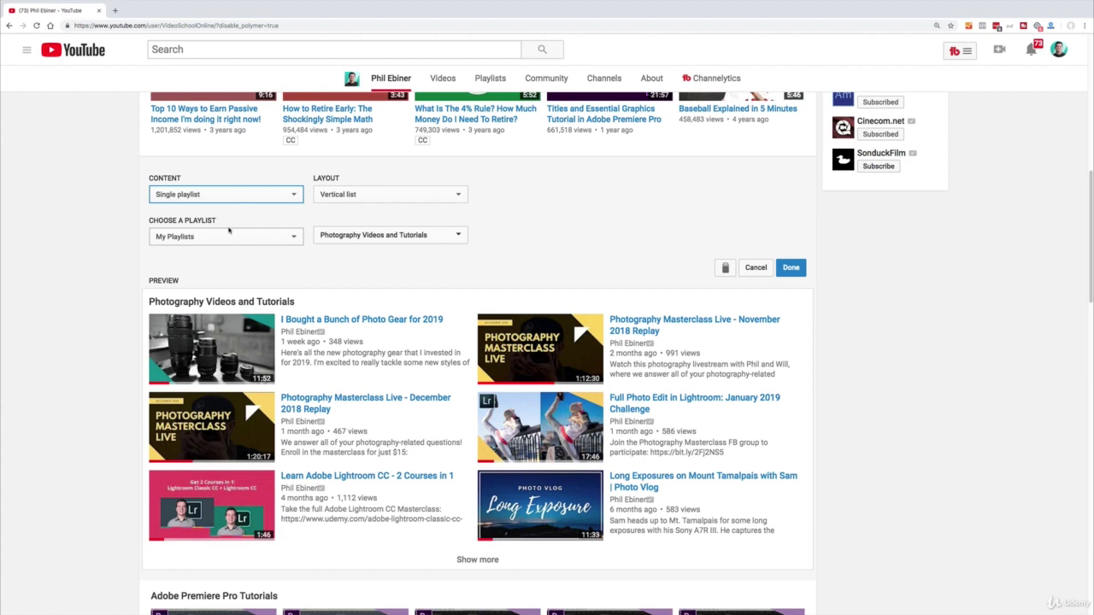
{"action": "left_click", "coordinate": [221, 194]}
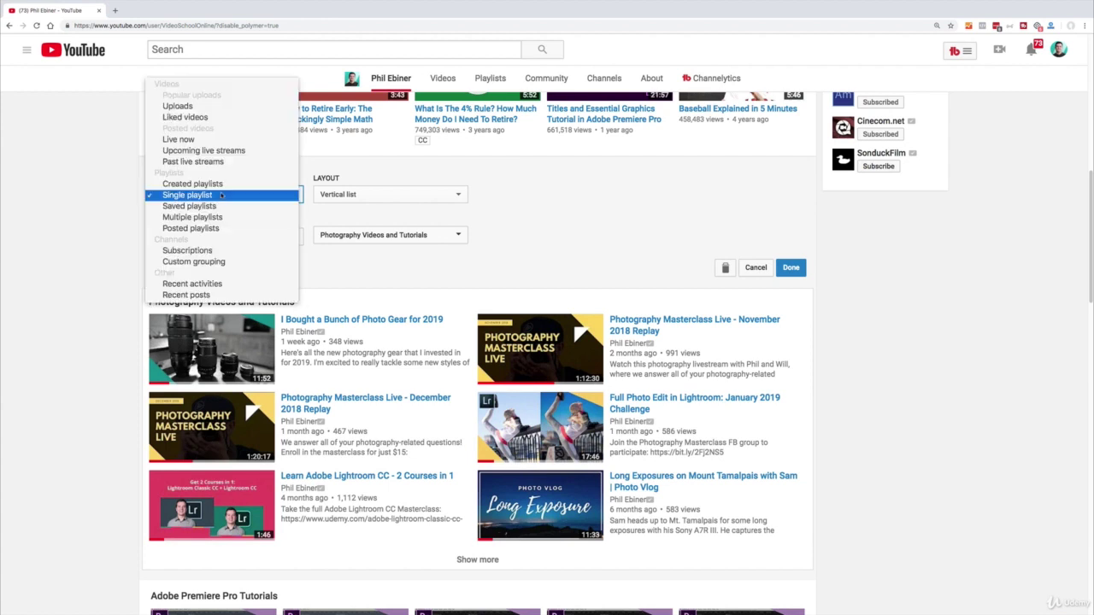
{"action": "left_click", "coordinate": [209, 196]}
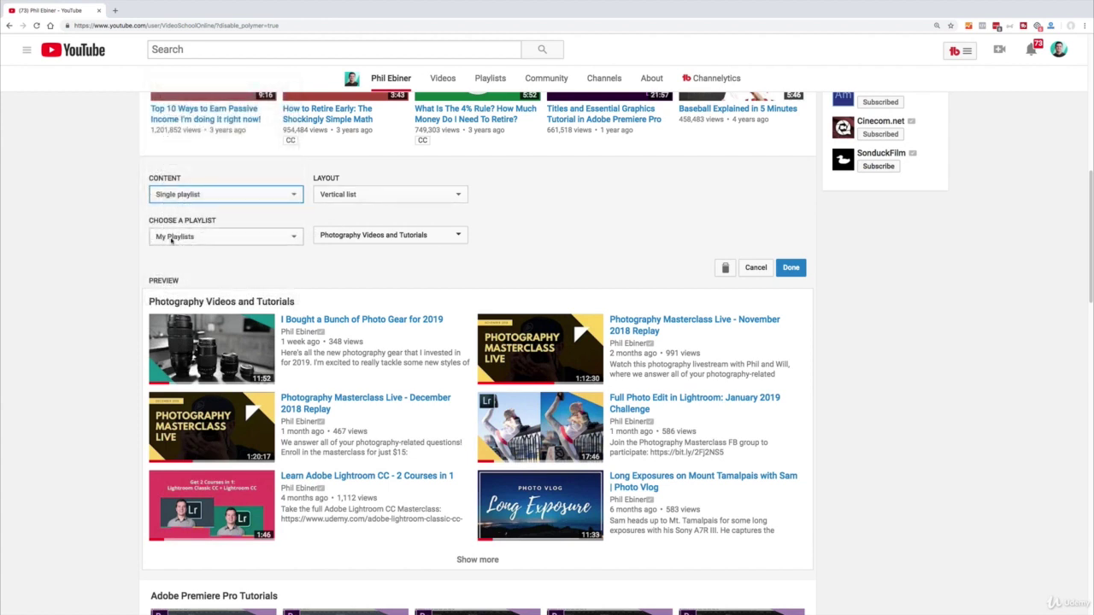
{"action": "left_click", "coordinate": [270, 240]}
{"action": "left_click", "coordinate": [297, 236]}
{"action": "left_click", "coordinate": [320, 239]}
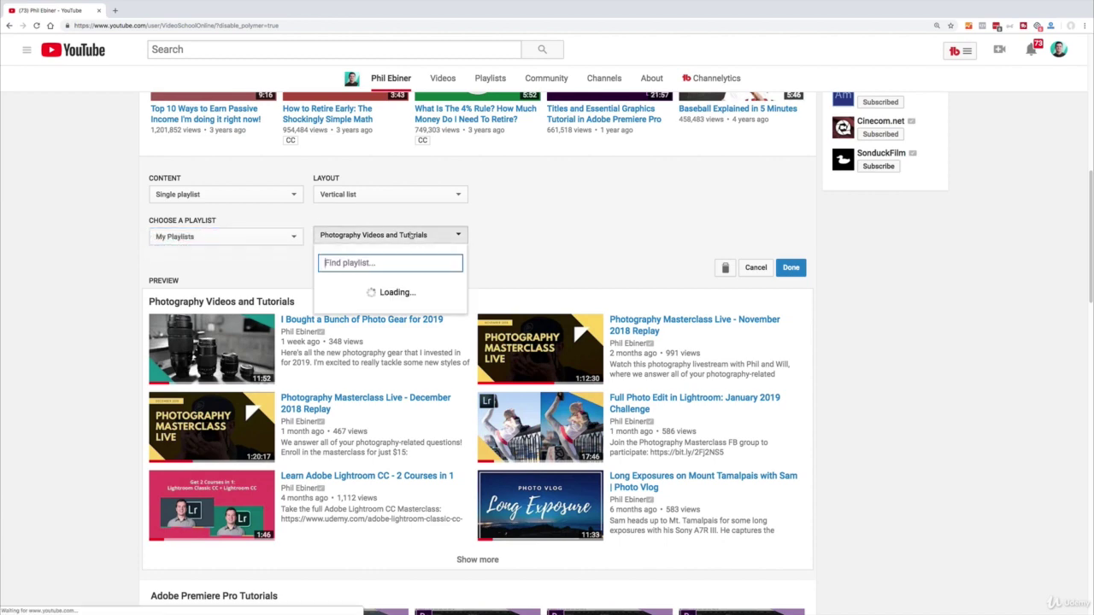
{"action": "left_click", "coordinate": [513, 221]}
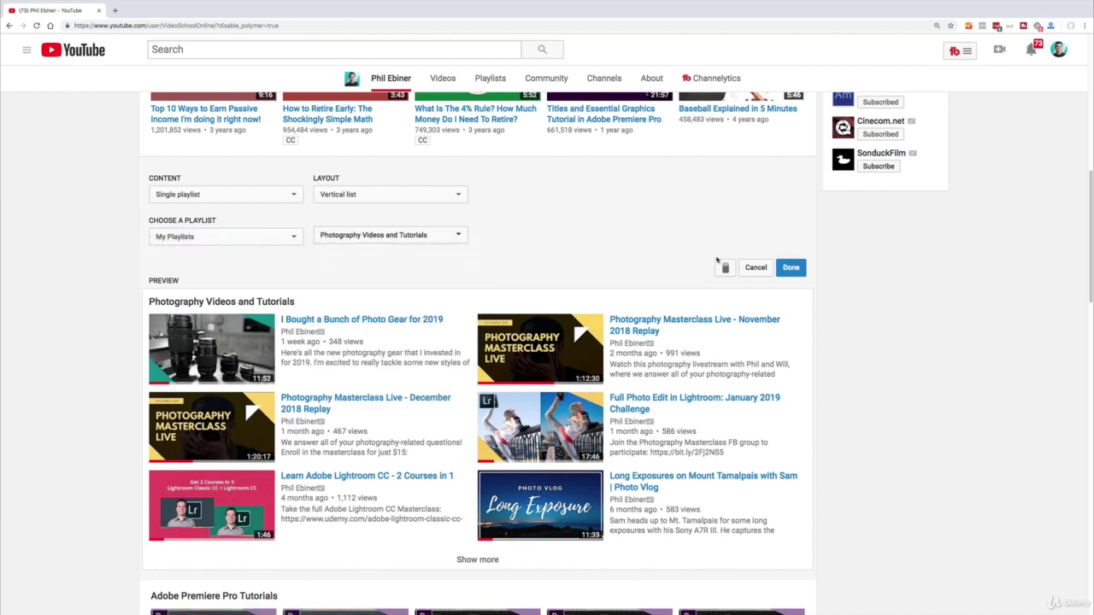
- Close the Photography Videos and Tutorials editor, and delete the Online Course Masters section from the home page
{"action": "left_click", "coordinate": [788, 268]}
{"action": "scroll", "coordinate": [706, 232], "scroll_direction": "down", "scroll_amount": 10}
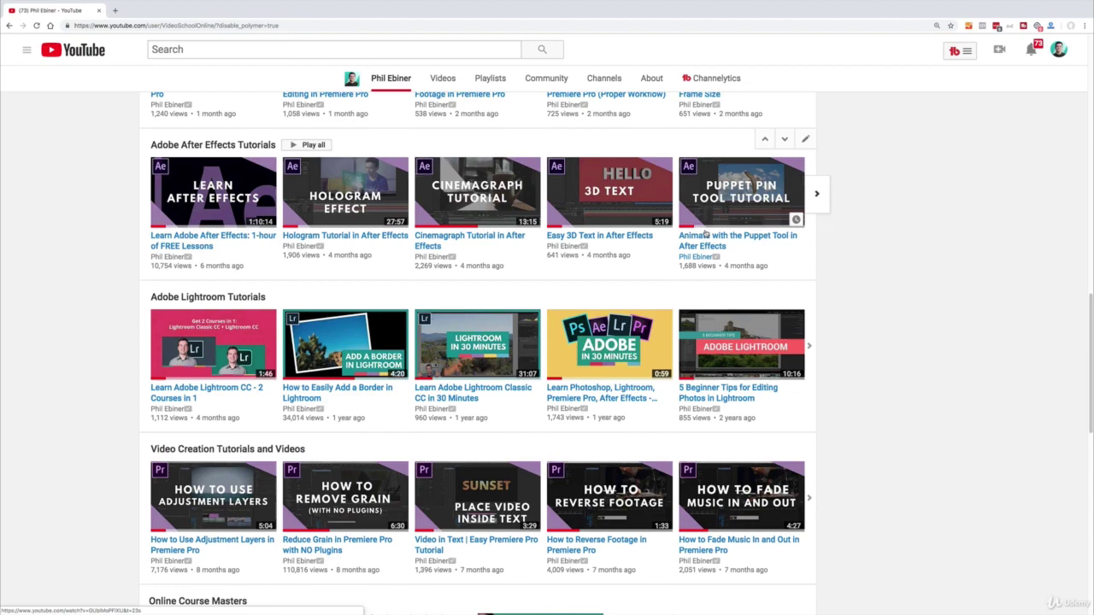
{"action": "scroll", "coordinate": [706, 233], "scroll_direction": "down", "scroll_amount": 1}
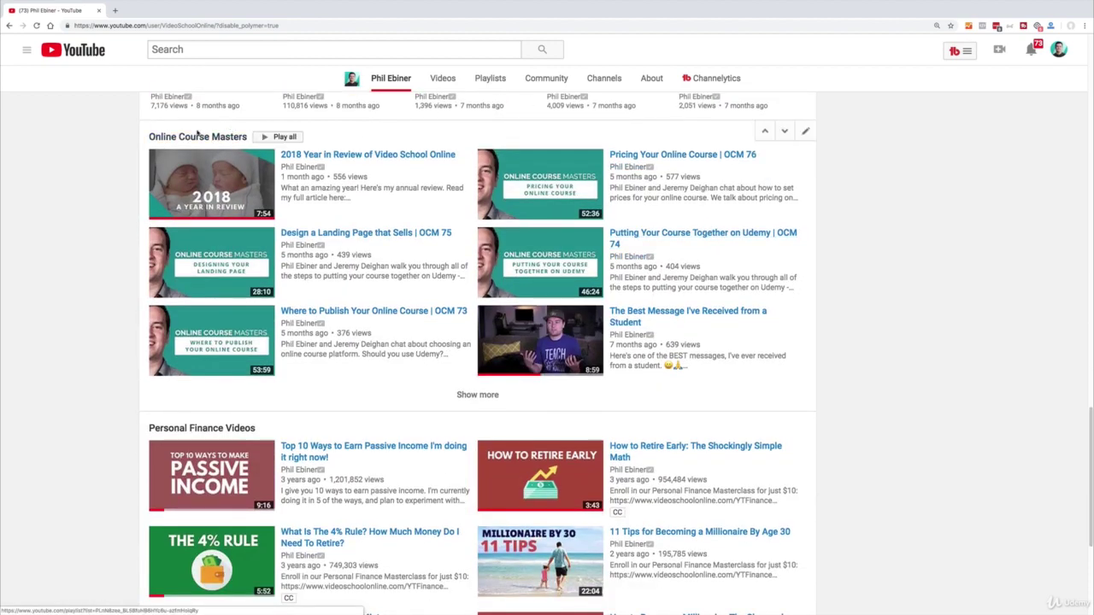
{"action": "left_click", "coordinate": [804, 132]}
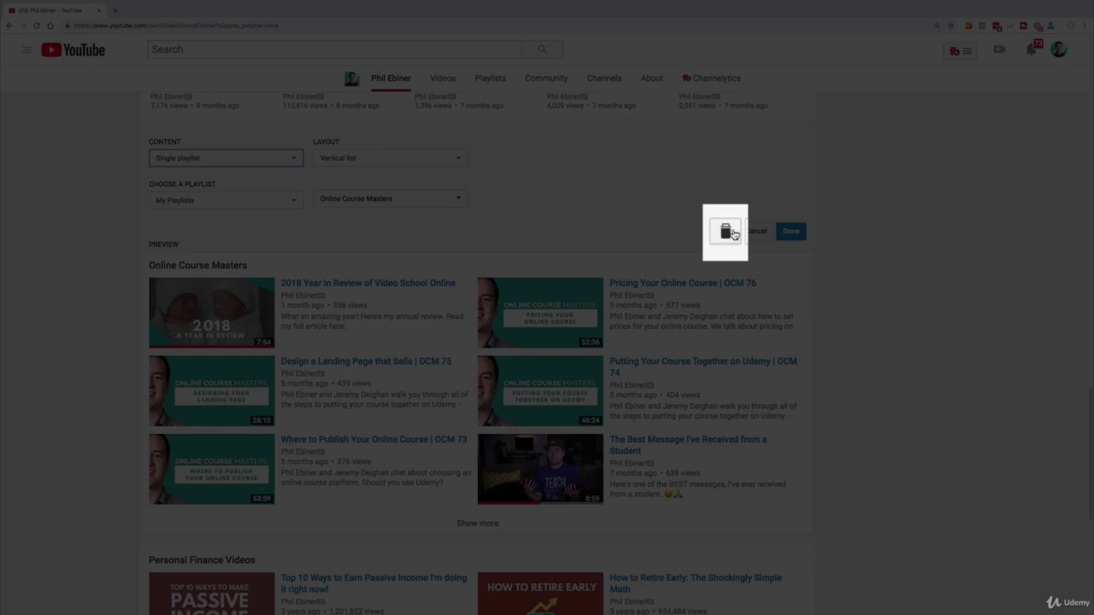
{"action": "left_click", "coordinate": [733, 234]}
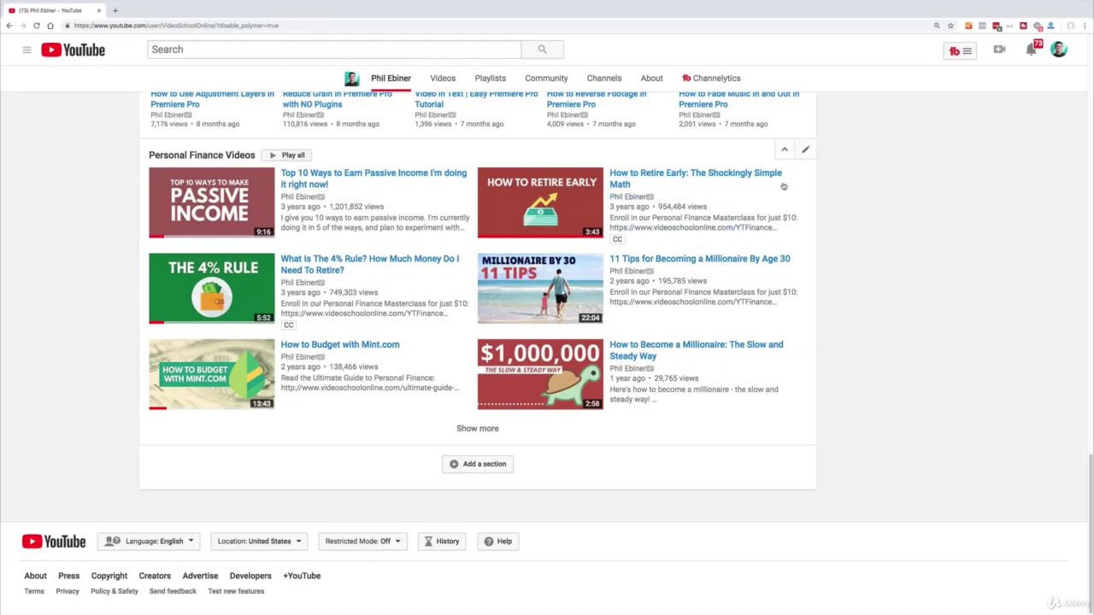
- Move the Personal Finance Videos section up two places so it sits directly above Adobe Lightroom Tutorials
{"action": "scroll", "coordinate": [852, 222], "scroll_direction": "up", "scroll_amount": 3}
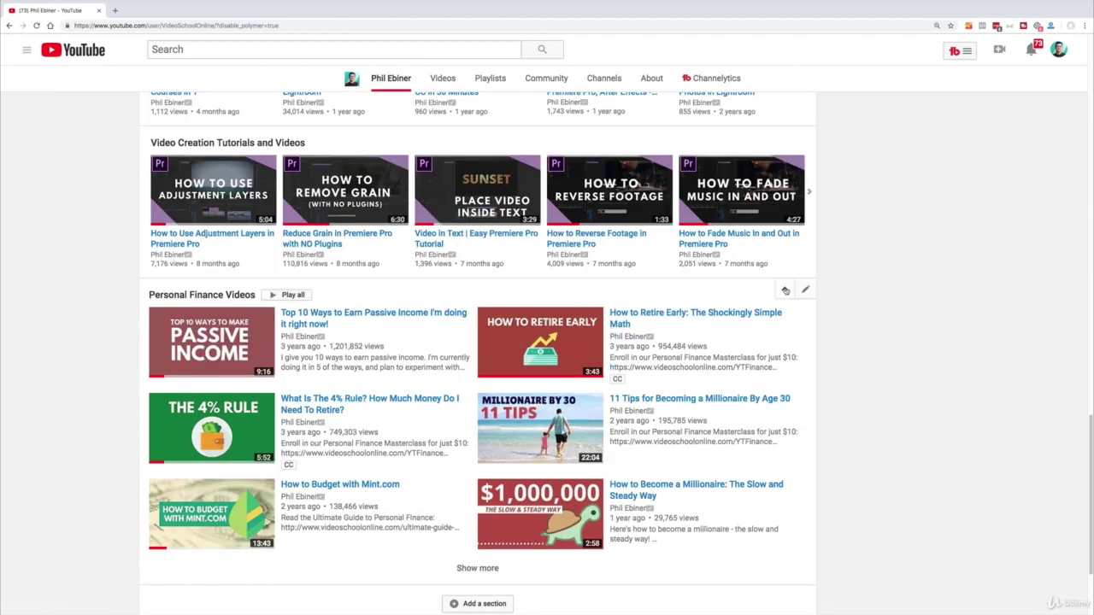
{"action": "left_click", "coordinate": [786, 291]}
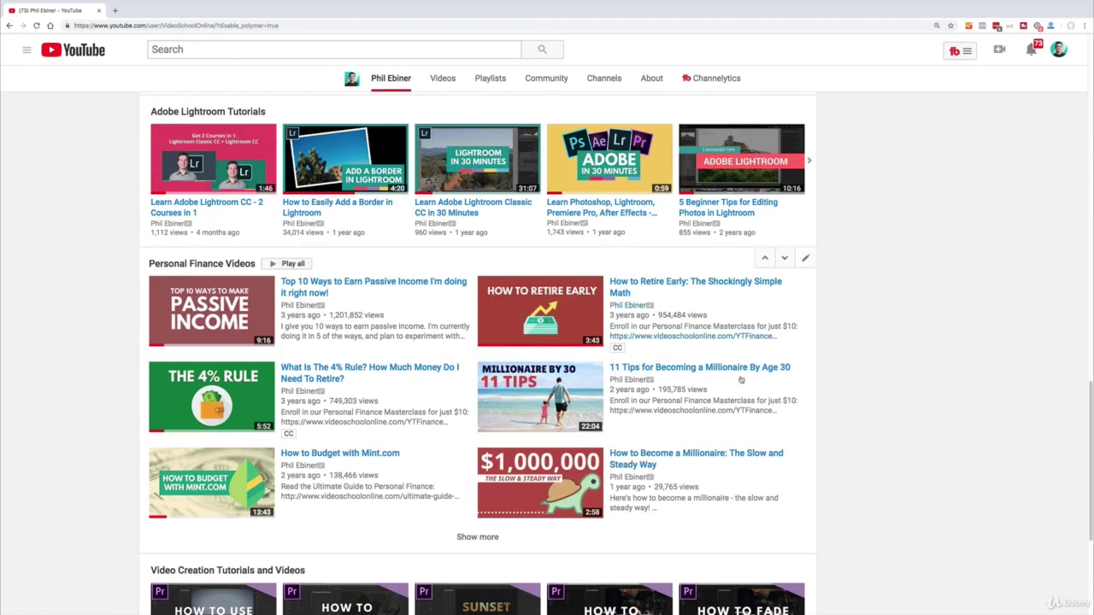
{"action": "scroll", "coordinate": [740, 379], "scroll_direction": "up", "scroll_amount": 4}
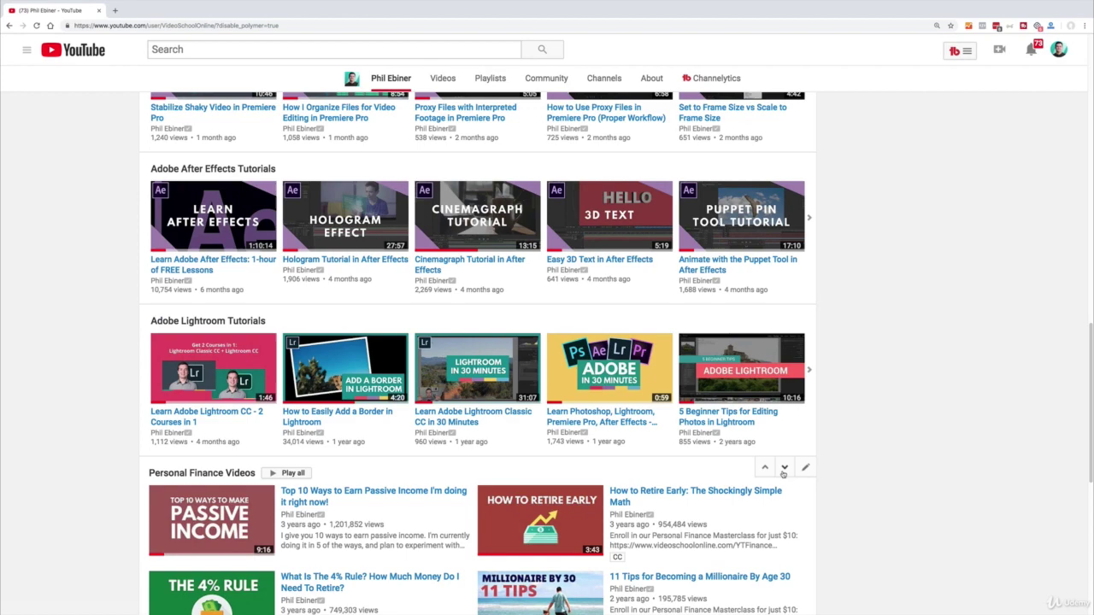
{"action": "left_click", "coordinate": [764, 469]}
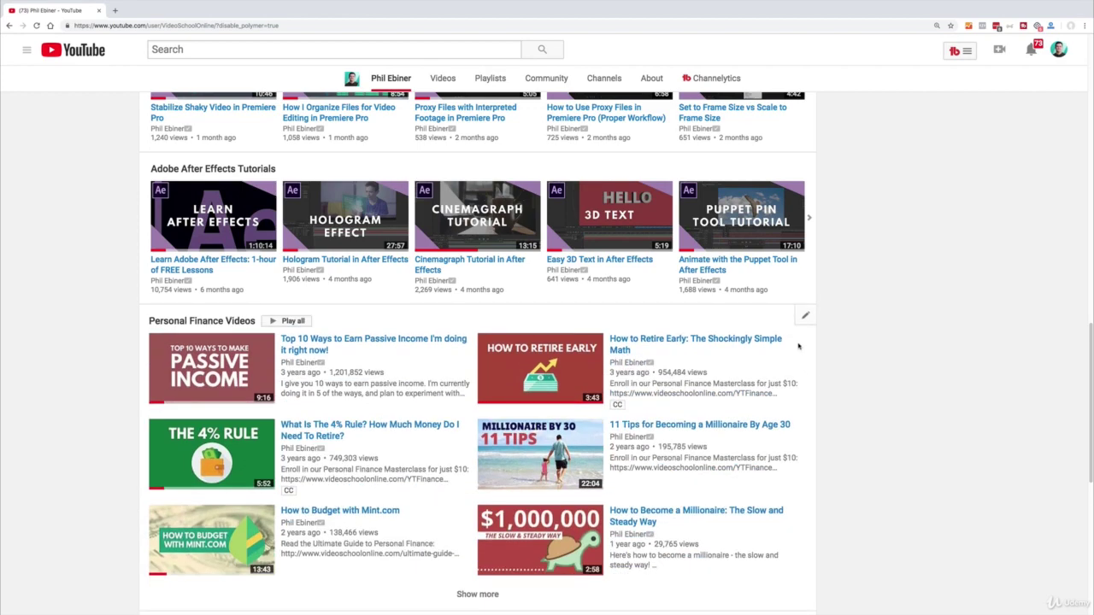
- Move the Posted videos section below Popular uploads and put it back above that section
{"action": "scroll", "coordinate": [459, 287], "scroll_direction": "up", "scroll_amount": 5}
{"action": "scroll", "coordinate": [459, 287], "scroll_direction": "up", "scroll_amount": 10}
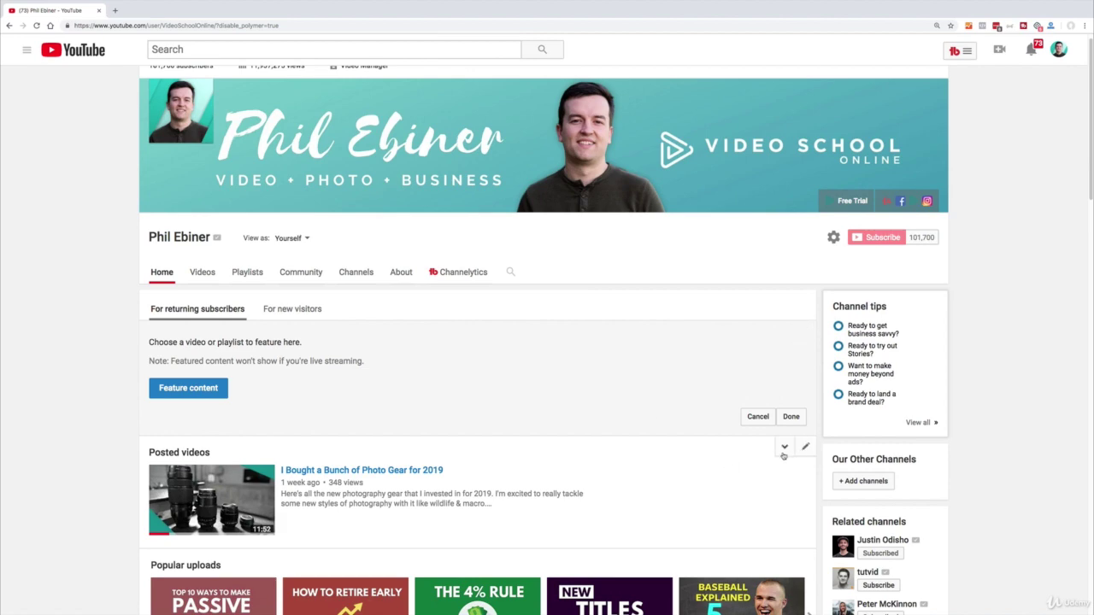
{"action": "left_click", "coordinate": [782, 453]}
{"action": "scroll", "coordinate": [777, 512], "scroll_direction": "down", "scroll_amount": 3}
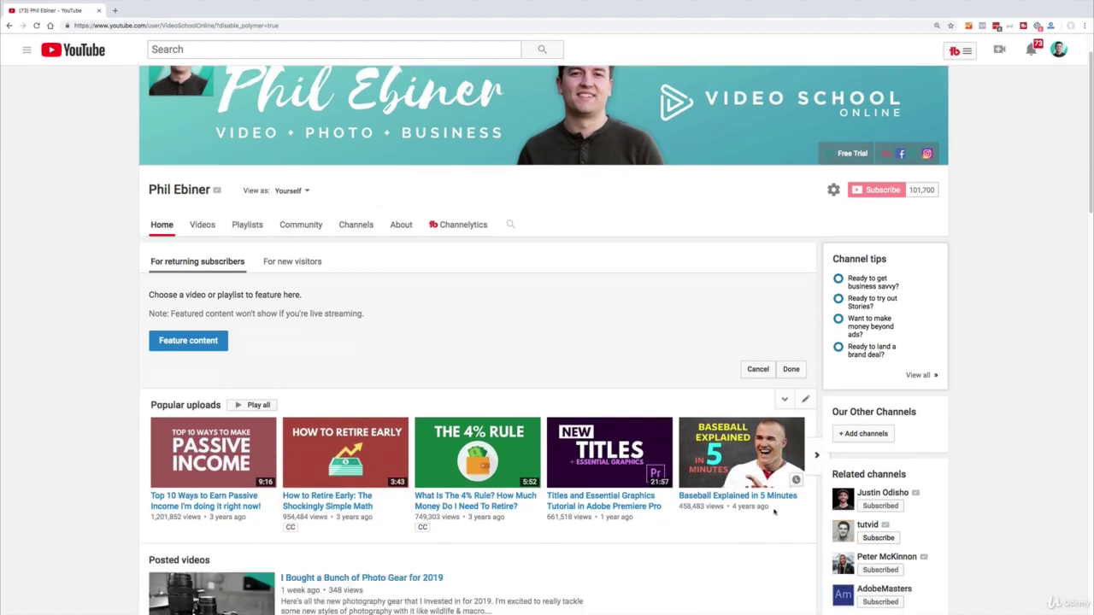
{"action": "left_click", "coordinate": [765, 426]}
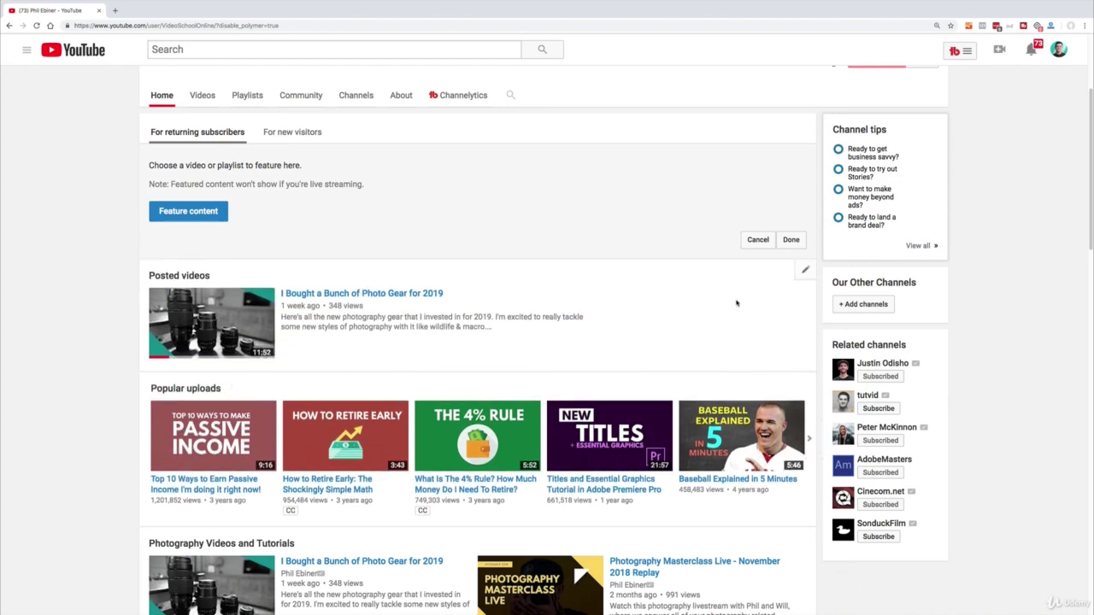
- Edit the Posted videos section to use the Horizontal row layout and save it
{"action": "left_click", "coordinate": [805, 270]}
{"action": "left_click", "coordinate": [427, 297]}
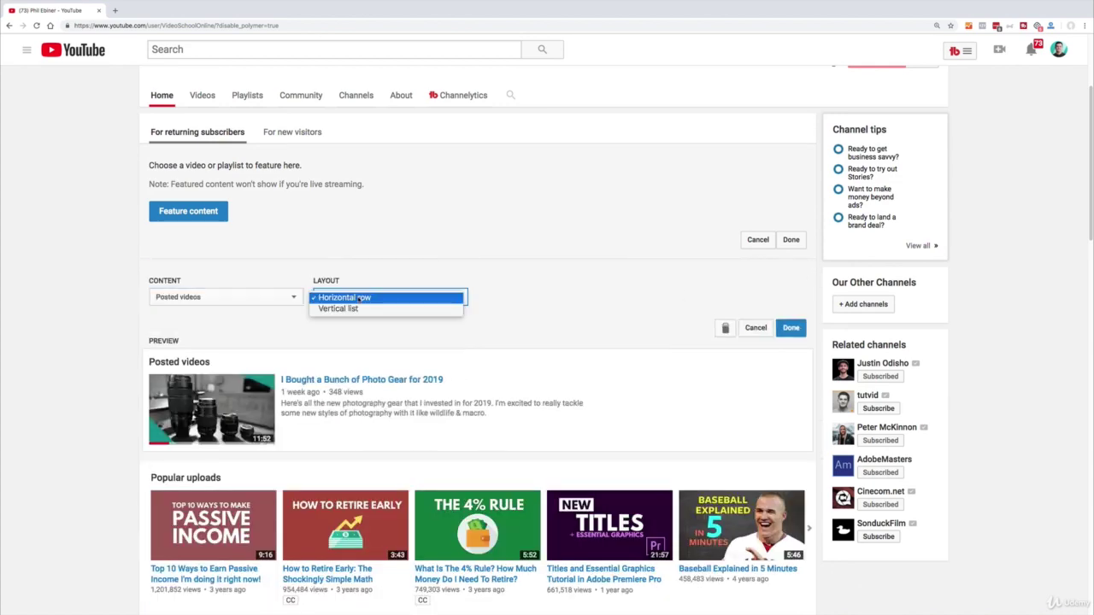
{"action": "left_click", "coordinate": [359, 297]}
{"action": "left_click", "coordinate": [791, 328]}
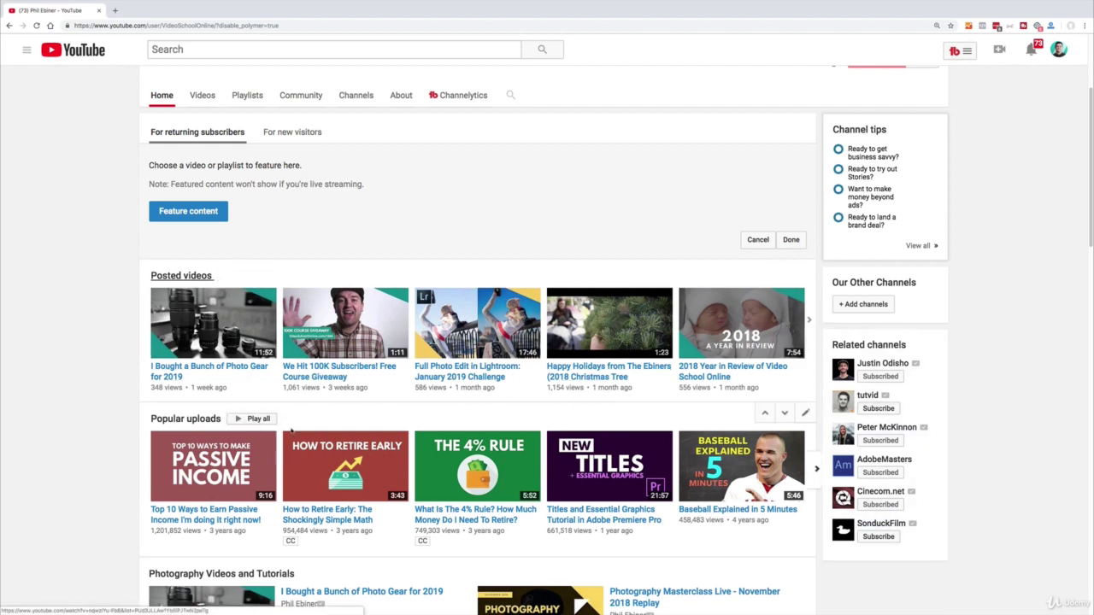
- Review the order and layouts of all sections on the channel's home page
{"action": "scroll", "coordinate": [384, 421], "scroll_direction": "down", "scroll_amount": 2}
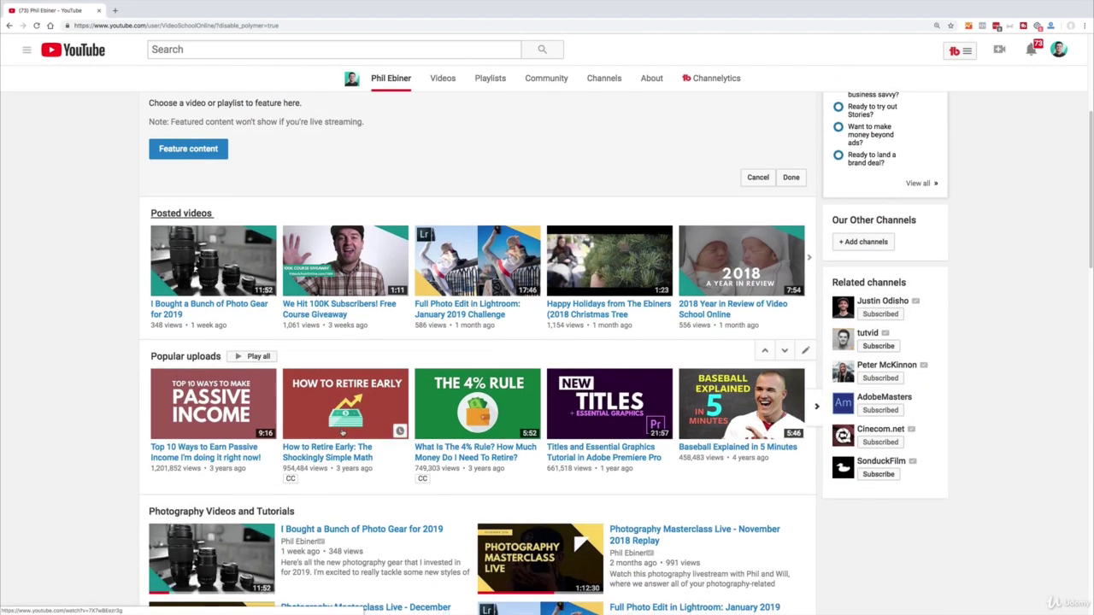
{"action": "scroll", "coordinate": [342, 434], "scroll_direction": "down", "scroll_amount": 3}
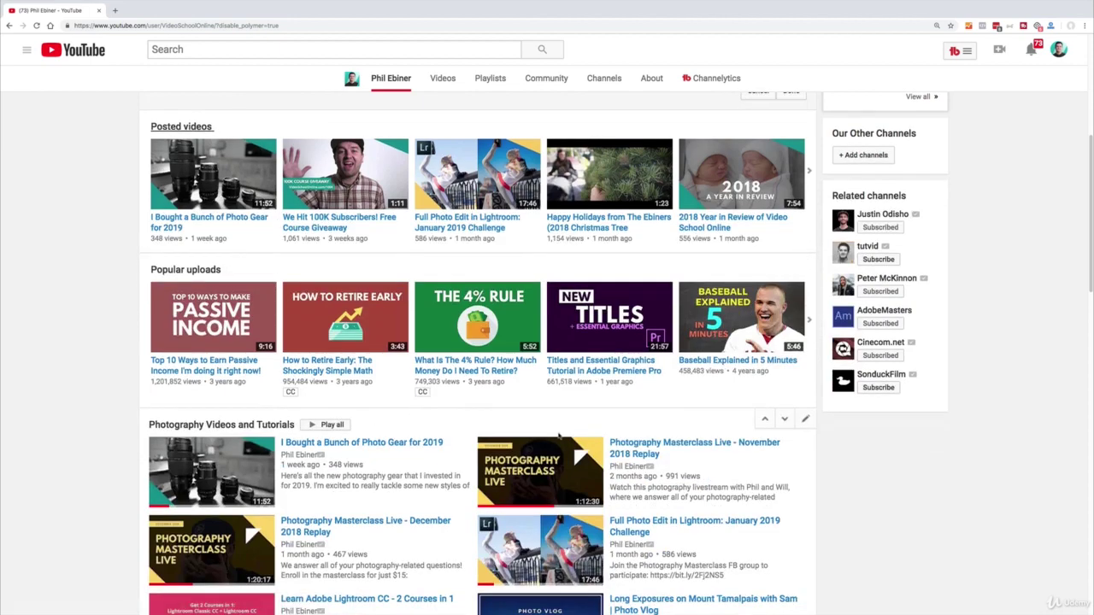
{"action": "scroll", "coordinate": [559, 436], "scroll_direction": "down", "scroll_amount": 10}
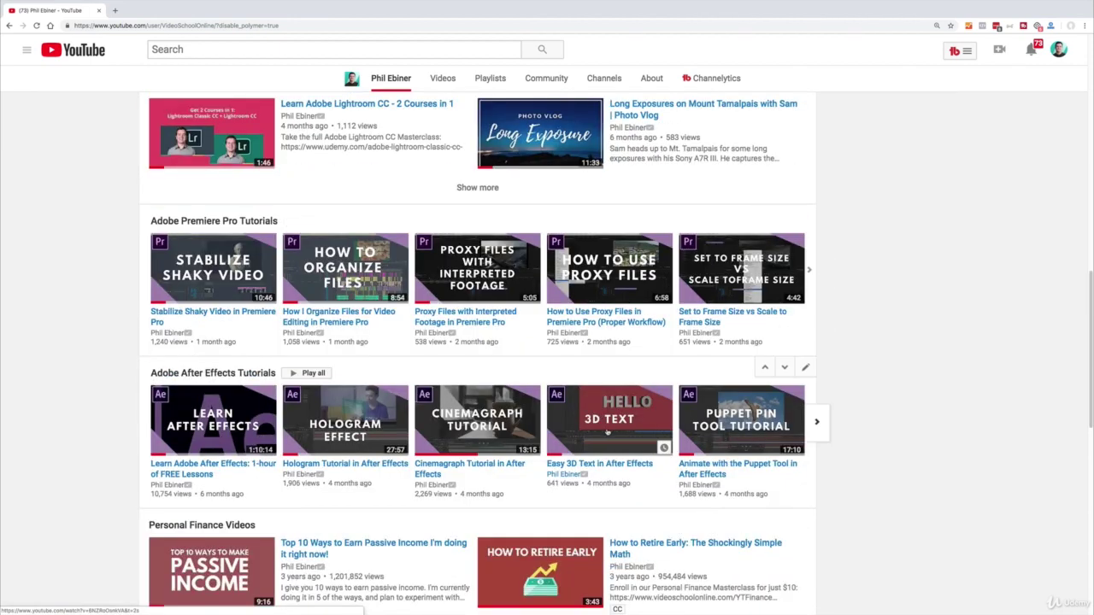
{"action": "scroll", "coordinate": [708, 408], "scroll_direction": "down", "scroll_amount": 12}
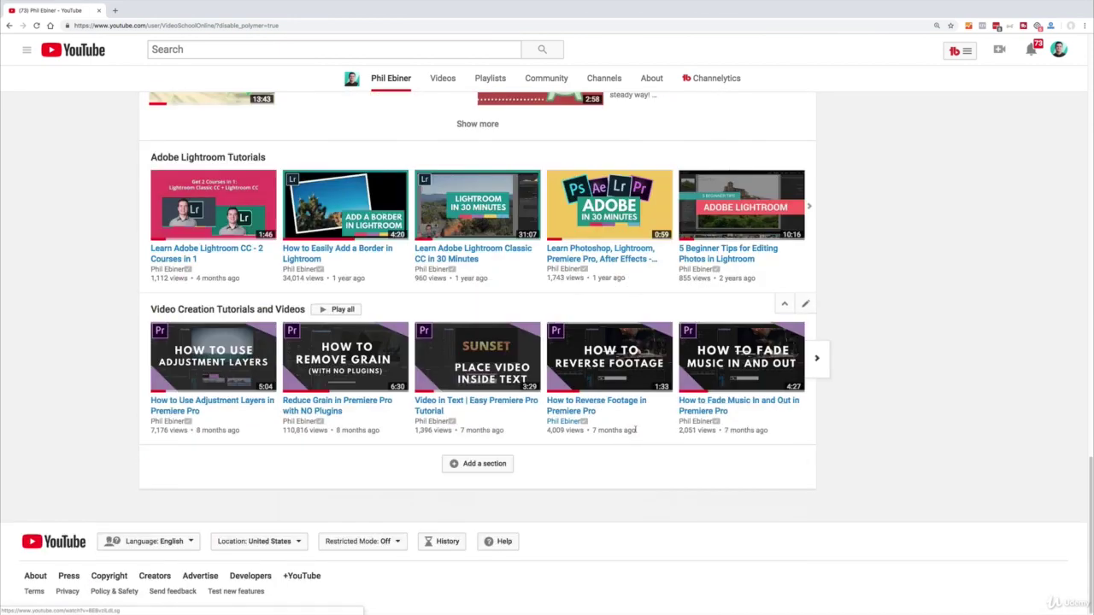
{"action": "scroll", "coordinate": [615, 432], "scroll_direction": "up", "scroll_amount": 20}
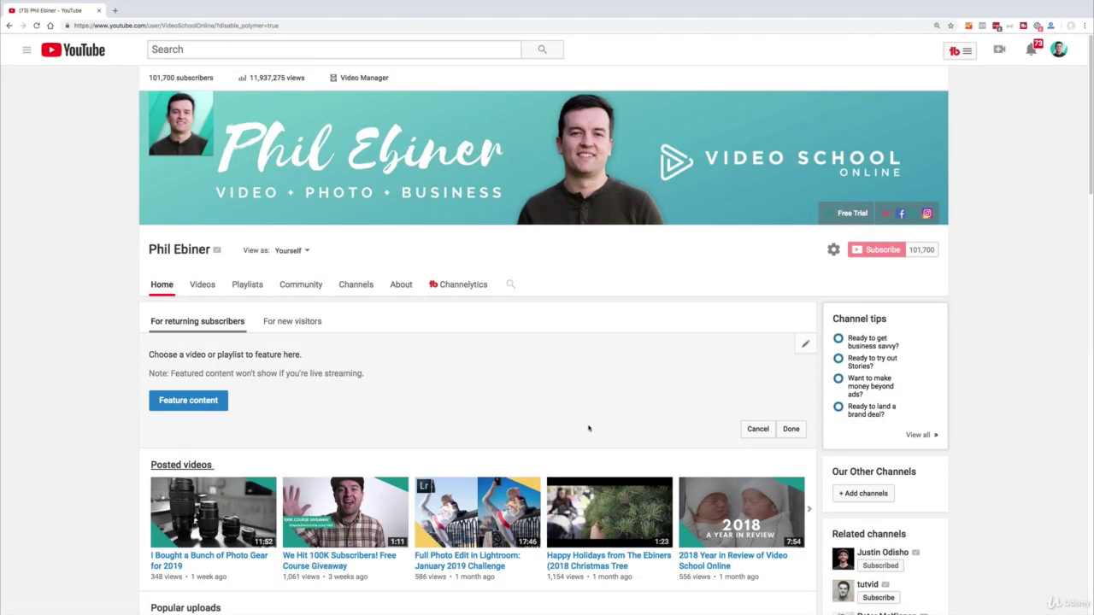
{"action": "scroll", "coordinate": [778, 423], "scroll_direction": "down", "scroll_amount": 4}
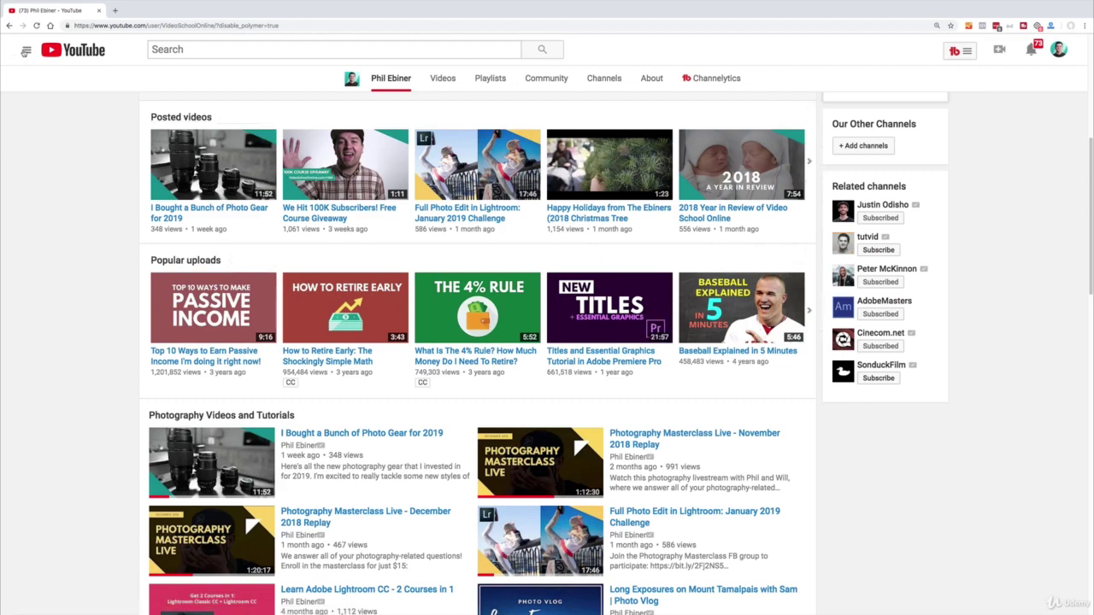
- Open the Subscriptions feed and browse its recent, weekly and monthly videos
{"action": "left_click", "coordinate": [25, 52]}
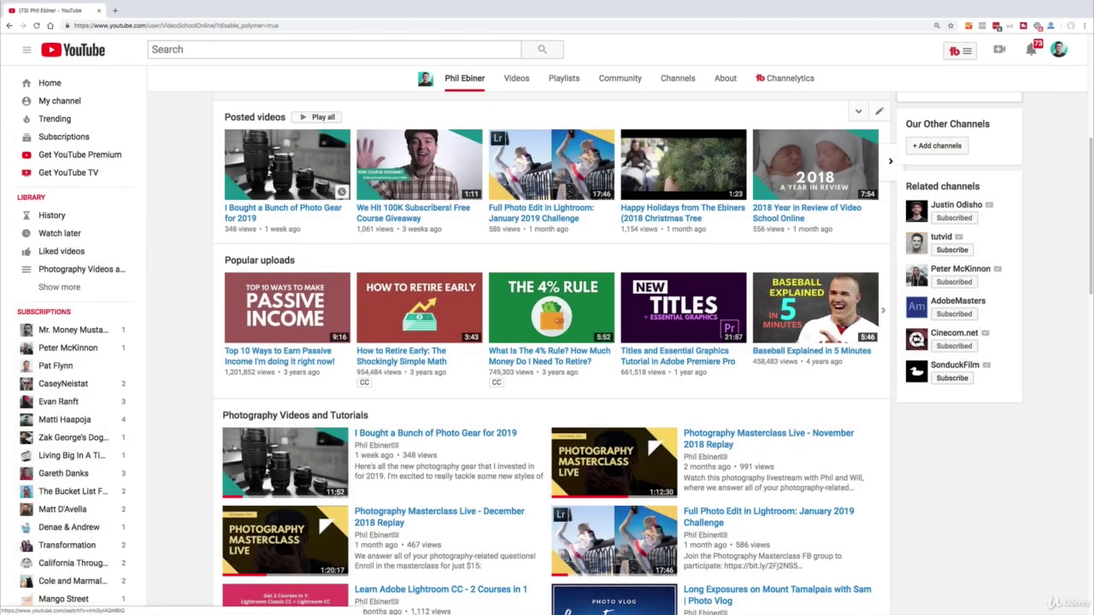
{"action": "left_click", "coordinate": [77, 137]}
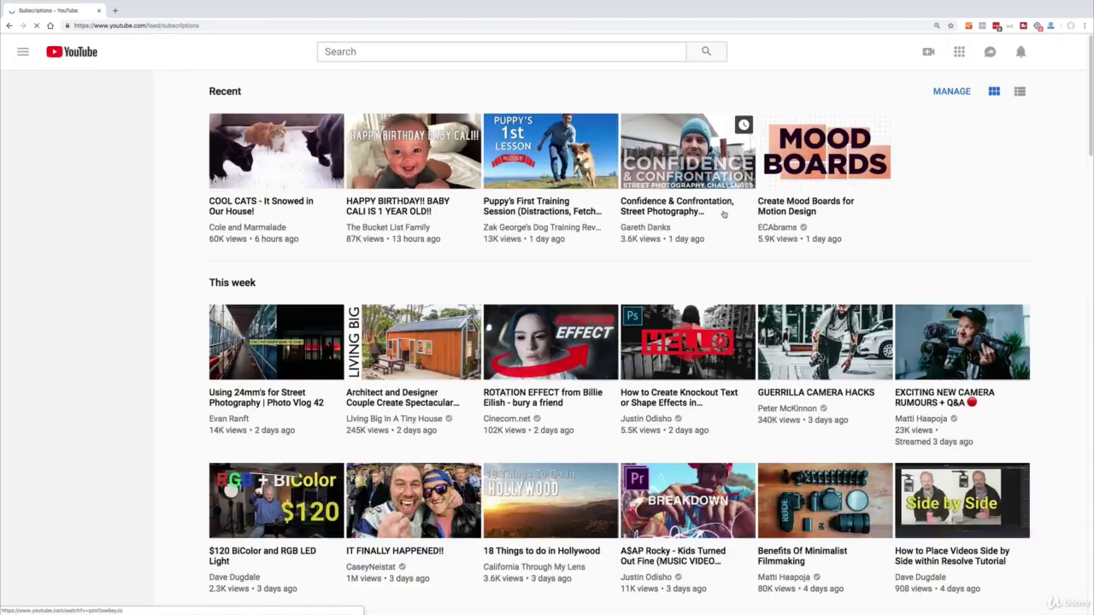
{"action": "scroll", "coordinate": [920, 205], "scroll_direction": "down", "scroll_amount": 5}
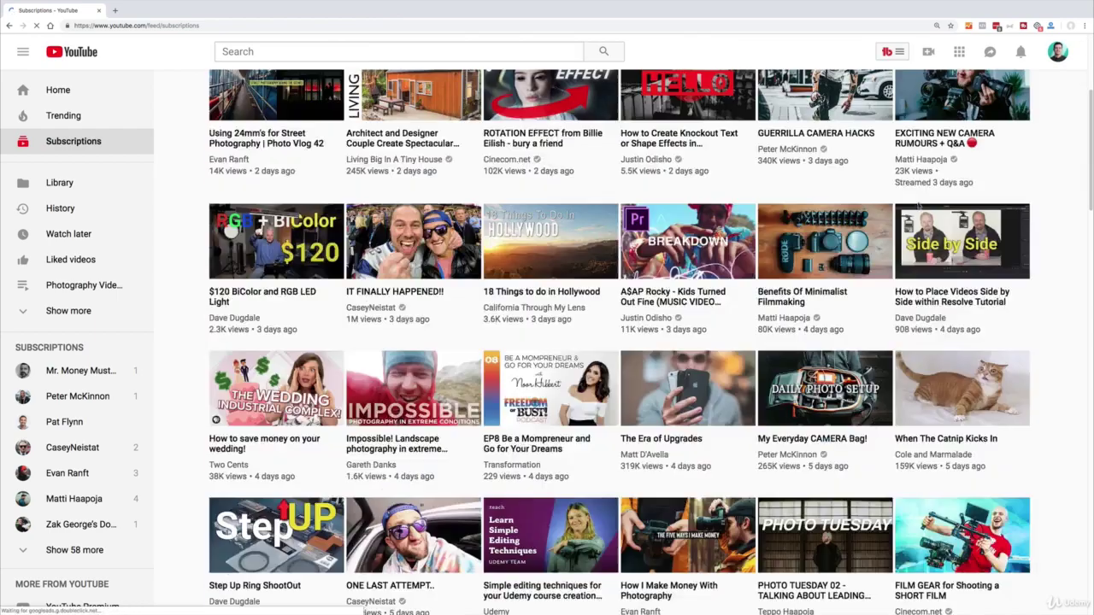
{"action": "scroll", "coordinate": [920, 205], "scroll_direction": "down", "scroll_amount": 10}
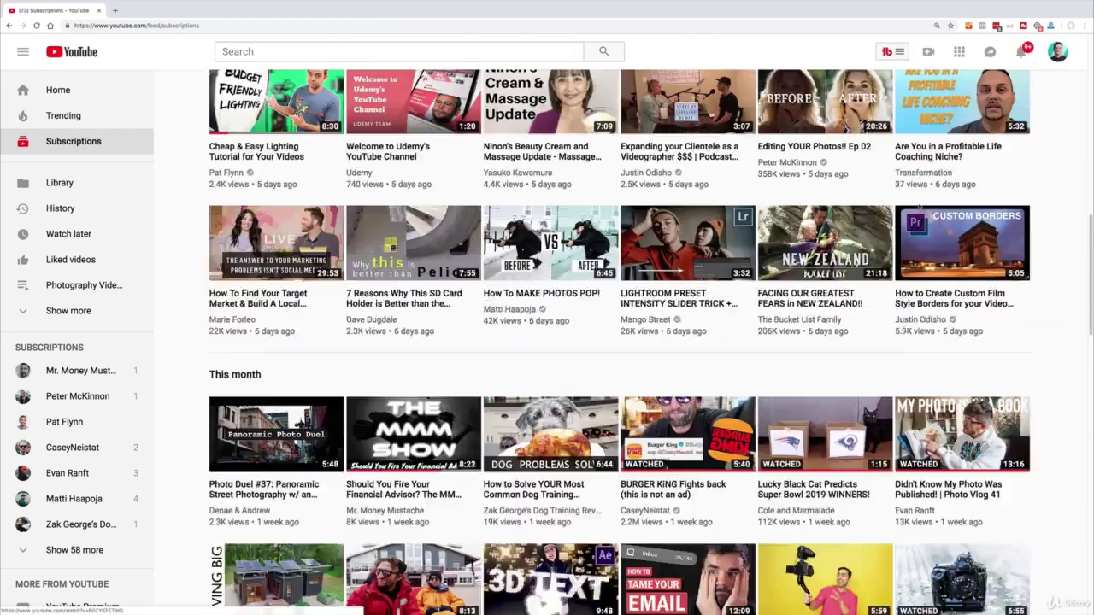
{"action": "scroll", "coordinate": [919, 207], "scroll_direction": "down", "scroll_amount": 9}
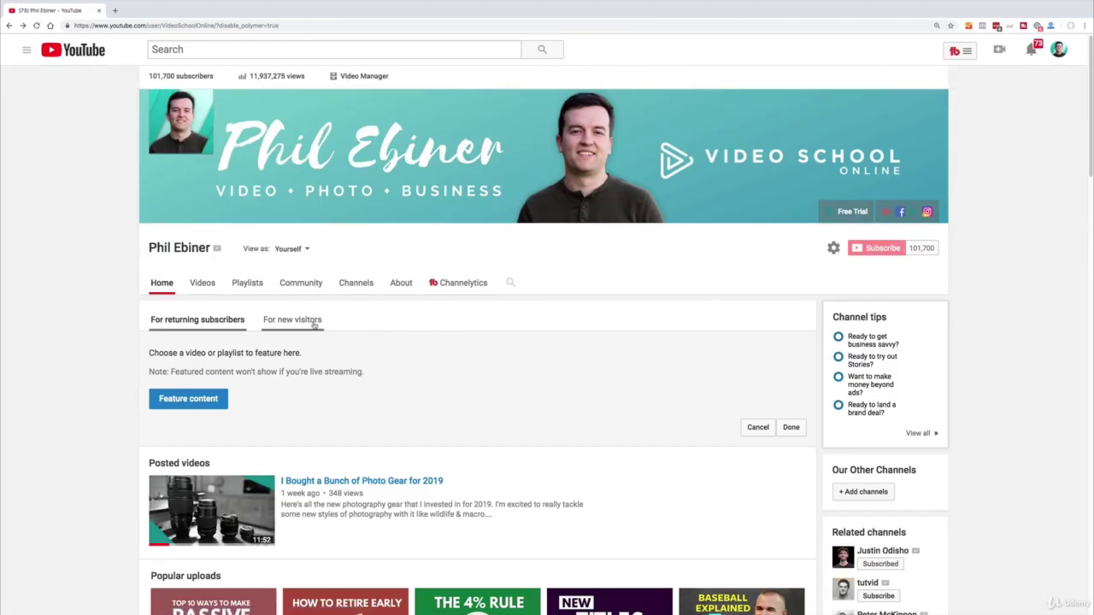
- Return to the channel's home page and look over its sections from Posted videos to Adobe Lightroom Tutorials
{"action": "scroll", "coordinate": [315, 325], "scroll_direction": "down", "scroll_amount": 3}
{"action": "scroll", "coordinate": [427, 385], "scroll_direction": "down", "scroll_amount": 3}
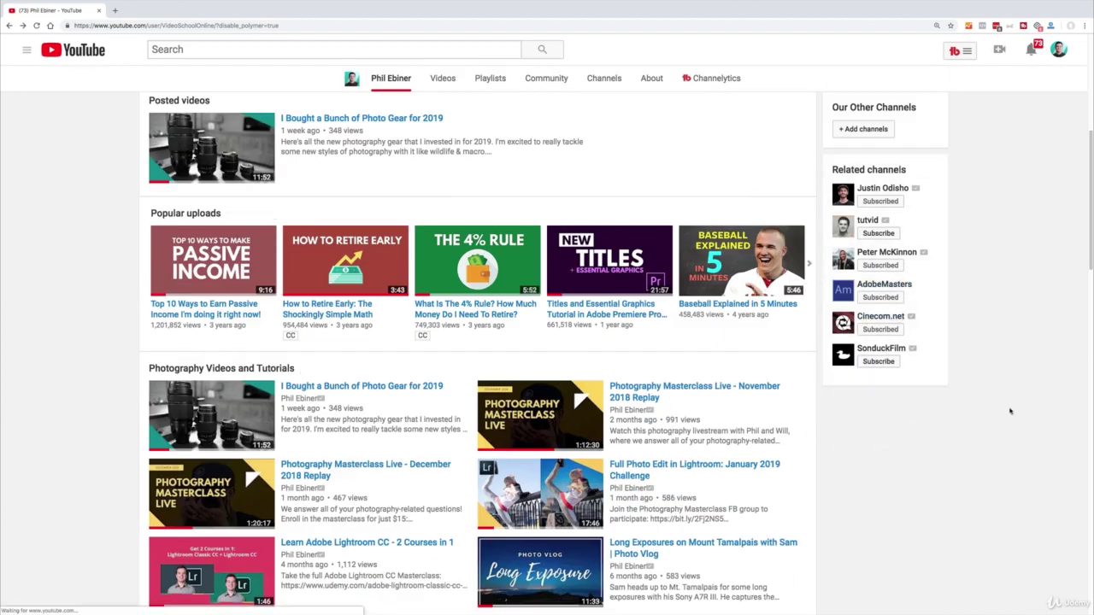
{"action": "scroll", "coordinate": [1086, 431], "scroll_direction": "down", "scroll_amount": 3}
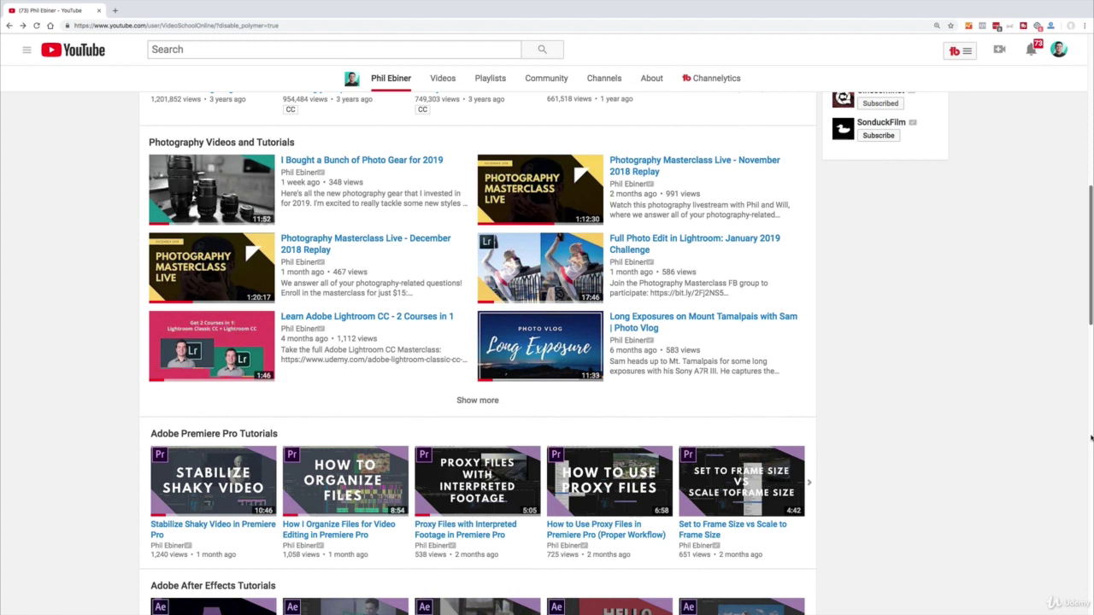
{"action": "scroll", "coordinate": [927, 259], "scroll_direction": "down", "scroll_amount": 3}
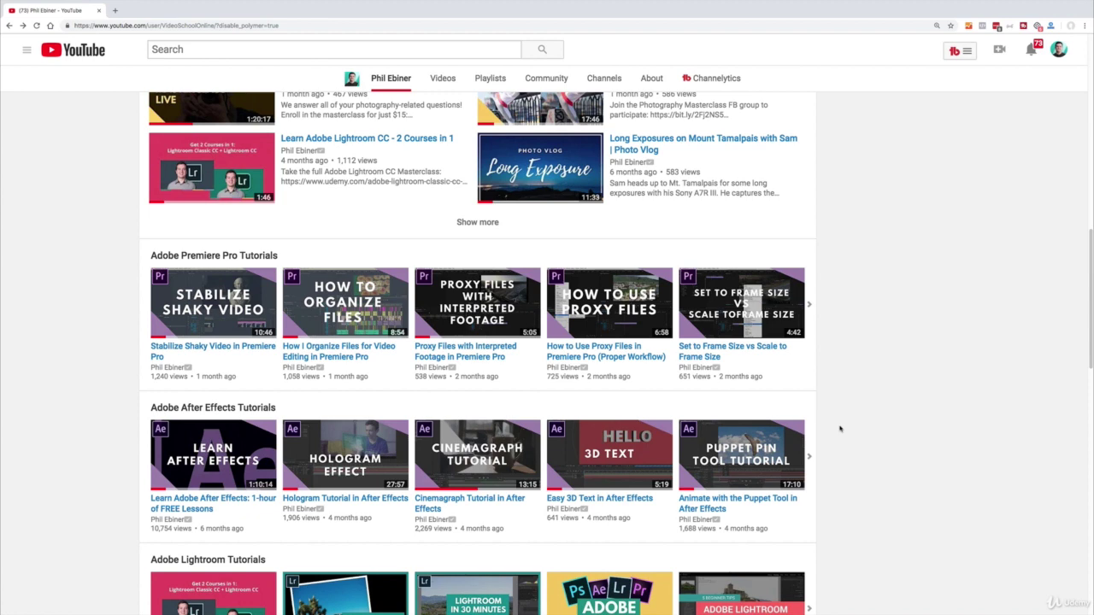
{"action": "scroll", "coordinate": [767, 409], "scroll_direction": "up", "scroll_amount": 10}
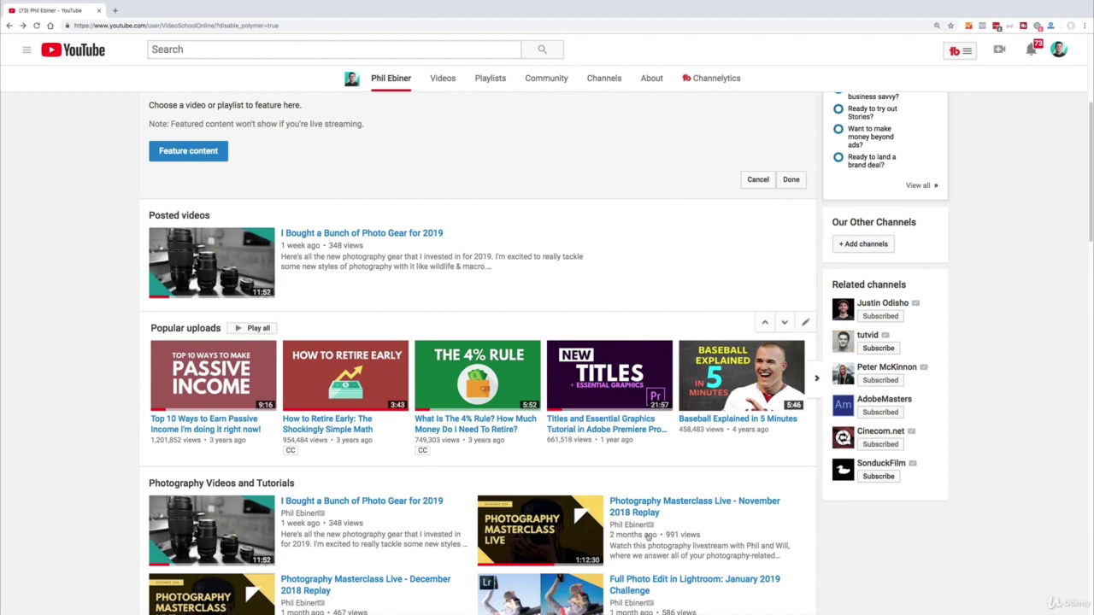
{"action": "scroll", "coordinate": [649, 365], "scroll_direction": "up", "scroll_amount": 4}
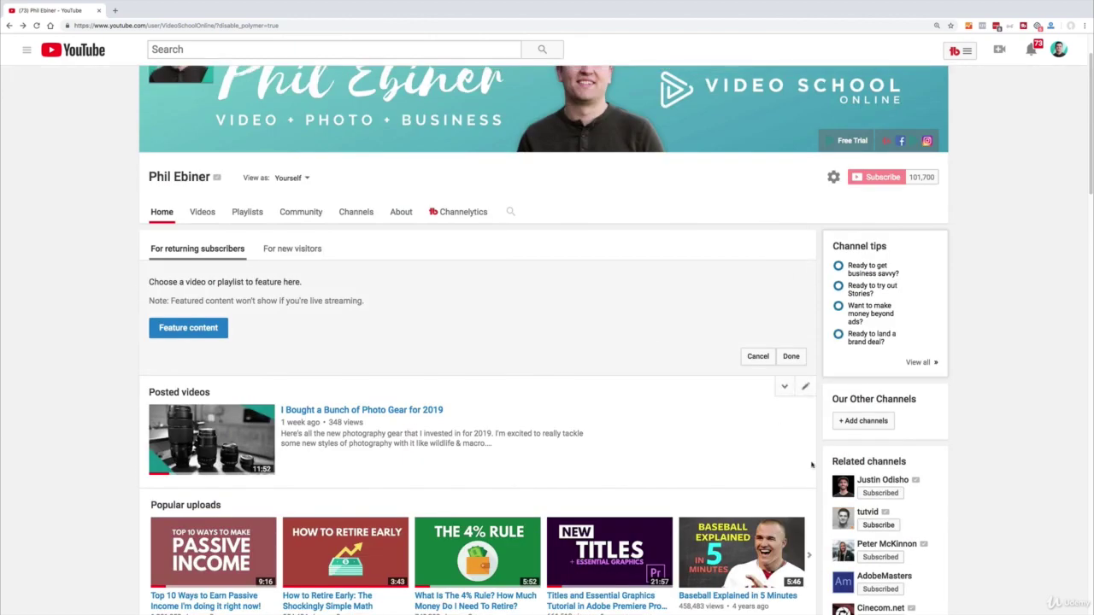
{"action": "scroll", "coordinate": [720, 420], "scroll_direction": "up", "scroll_amount": 1}
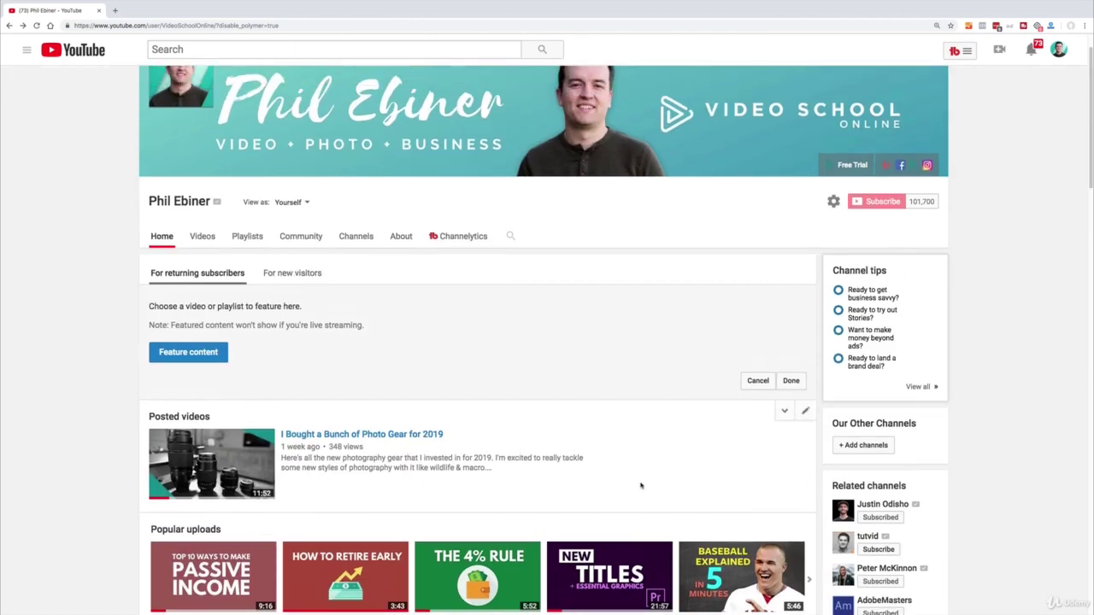